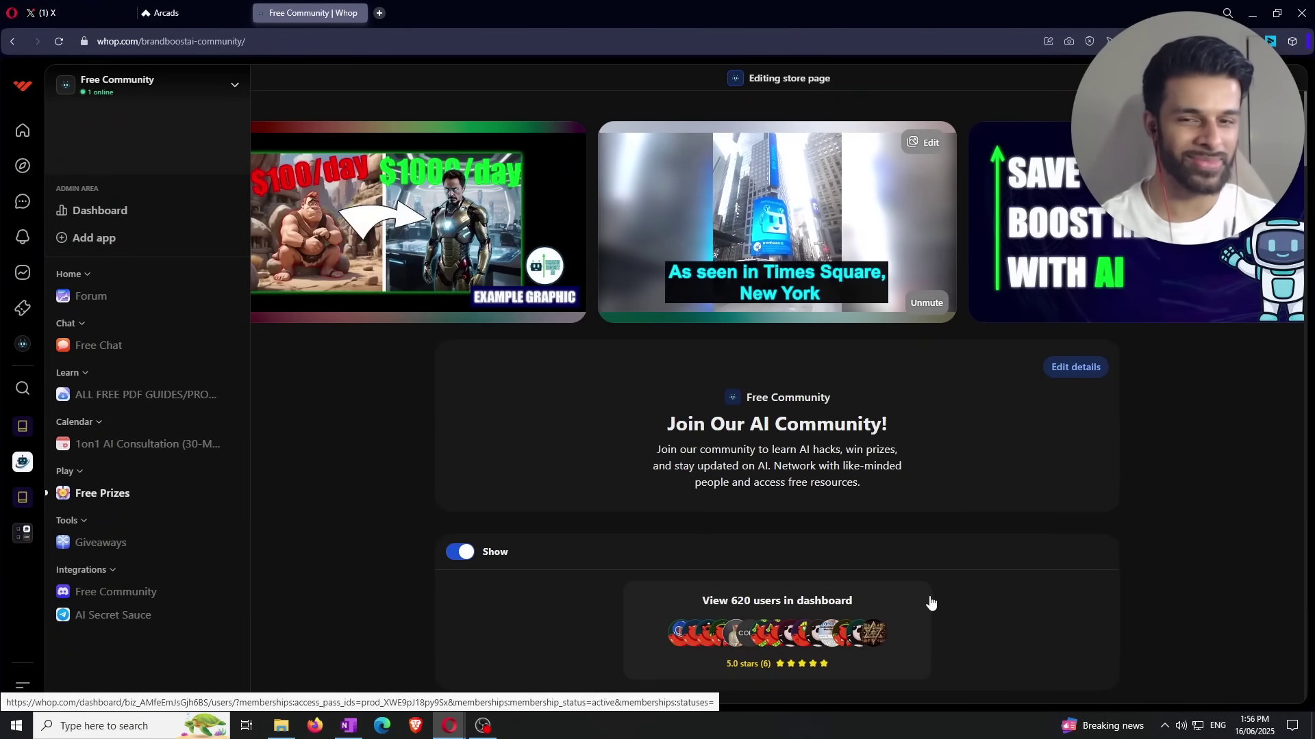
- Open the community's ALL FREE PDF GUIDES/PROMPTS section and look through the files it offers
{"action": "left_click", "coordinate": [146, 396]}
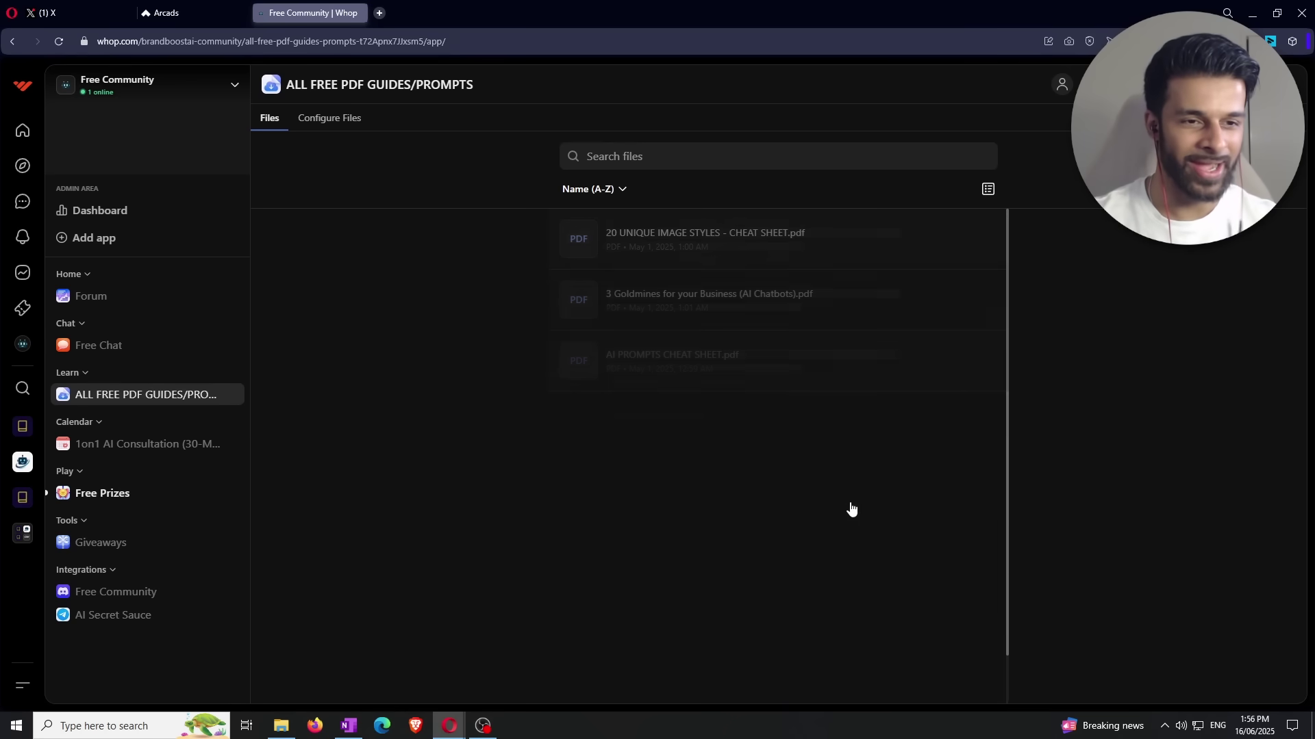
{"action": "scroll", "coordinate": [865, 492], "scroll_direction": "down", "scroll_amount": 1}
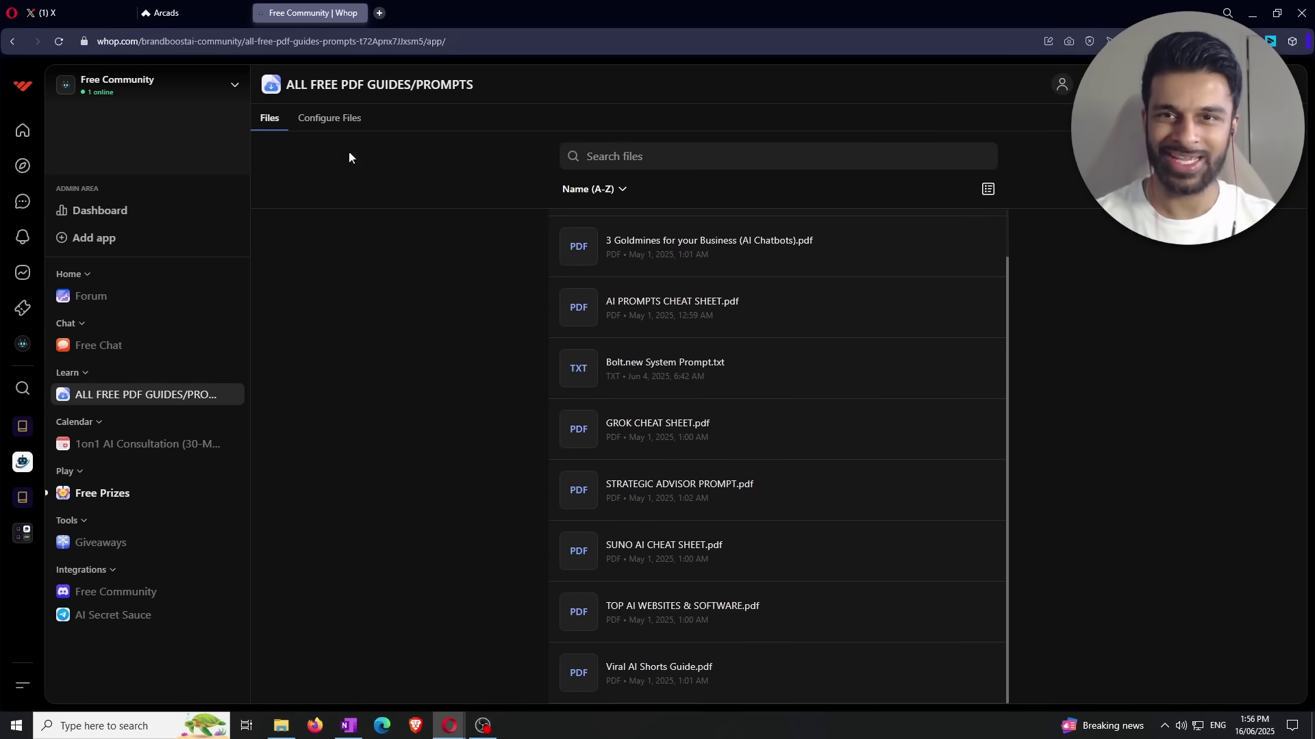
- Switch to the X bookmarks, open the post introducing prompt to AI actors, and check its author's profile before returning to the post
{"action": "left_click", "coordinate": [116, 13]}
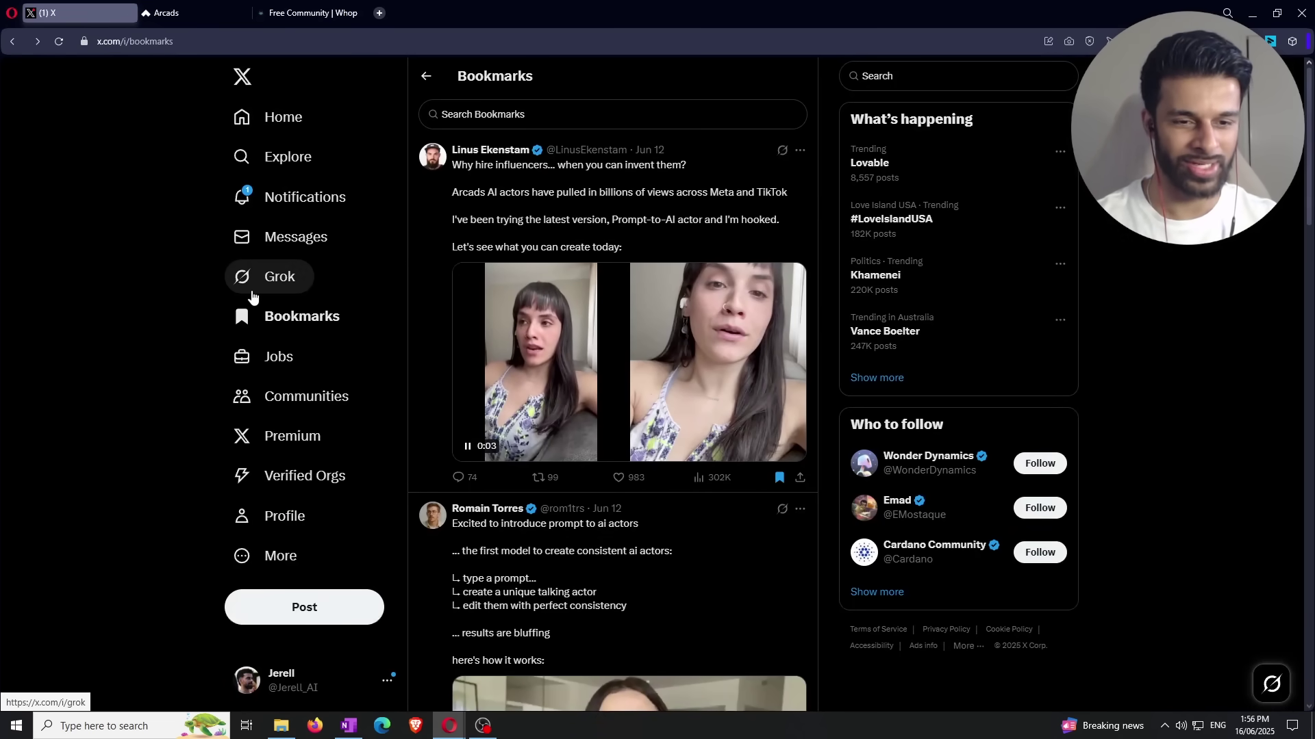
{"action": "scroll", "coordinate": [255, 308], "scroll_direction": "down", "scroll_amount": 2}
{"action": "scroll", "coordinate": [255, 308], "scroll_direction": "down", "scroll_amount": 2}
{"action": "left_click", "coordinate": [630, 284]}
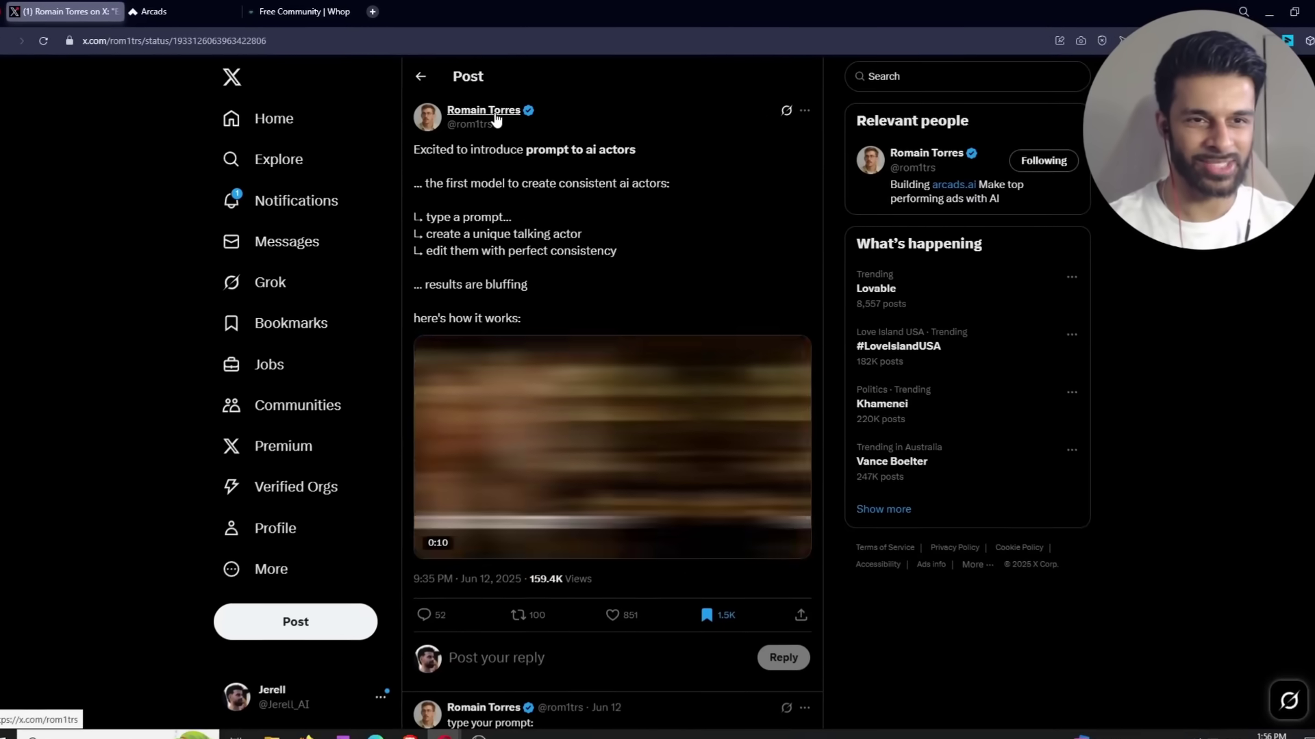
{"action": "left_click", "coordinate": [368, 149]}
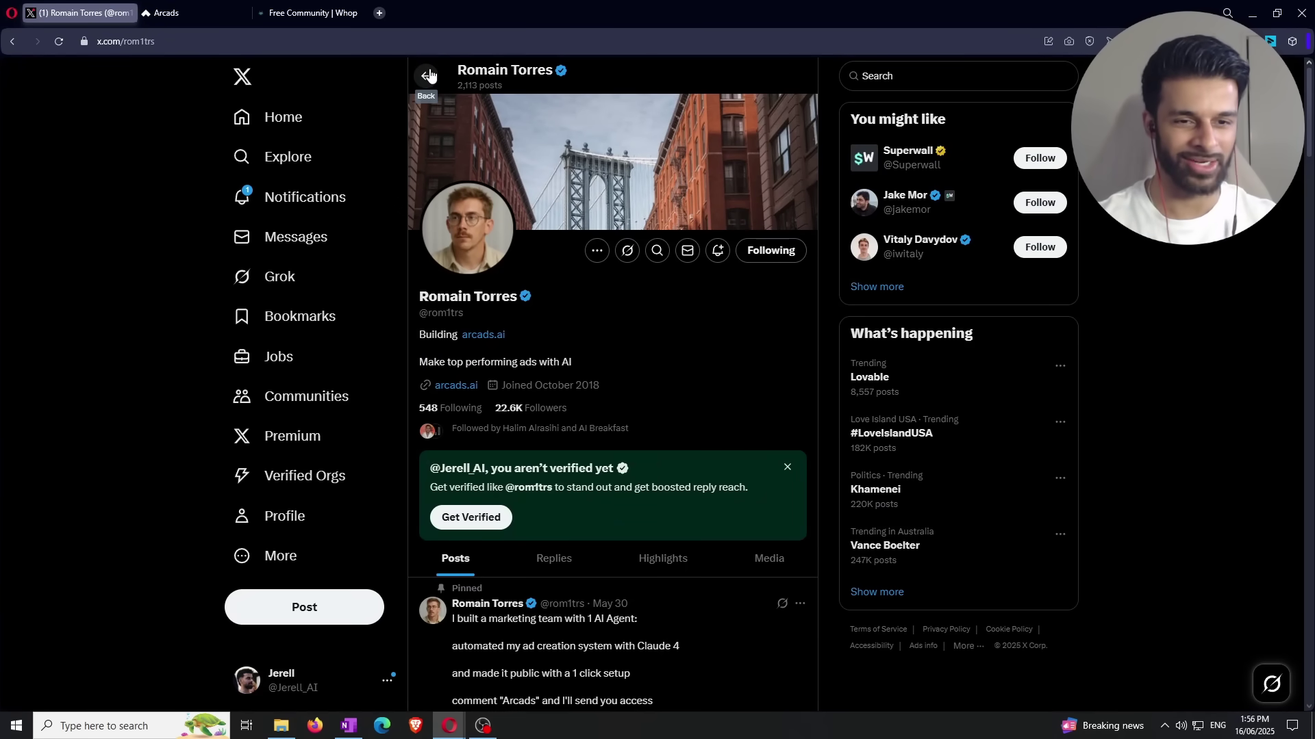
{"action": "left_click", "coordinate": [428, 75]}
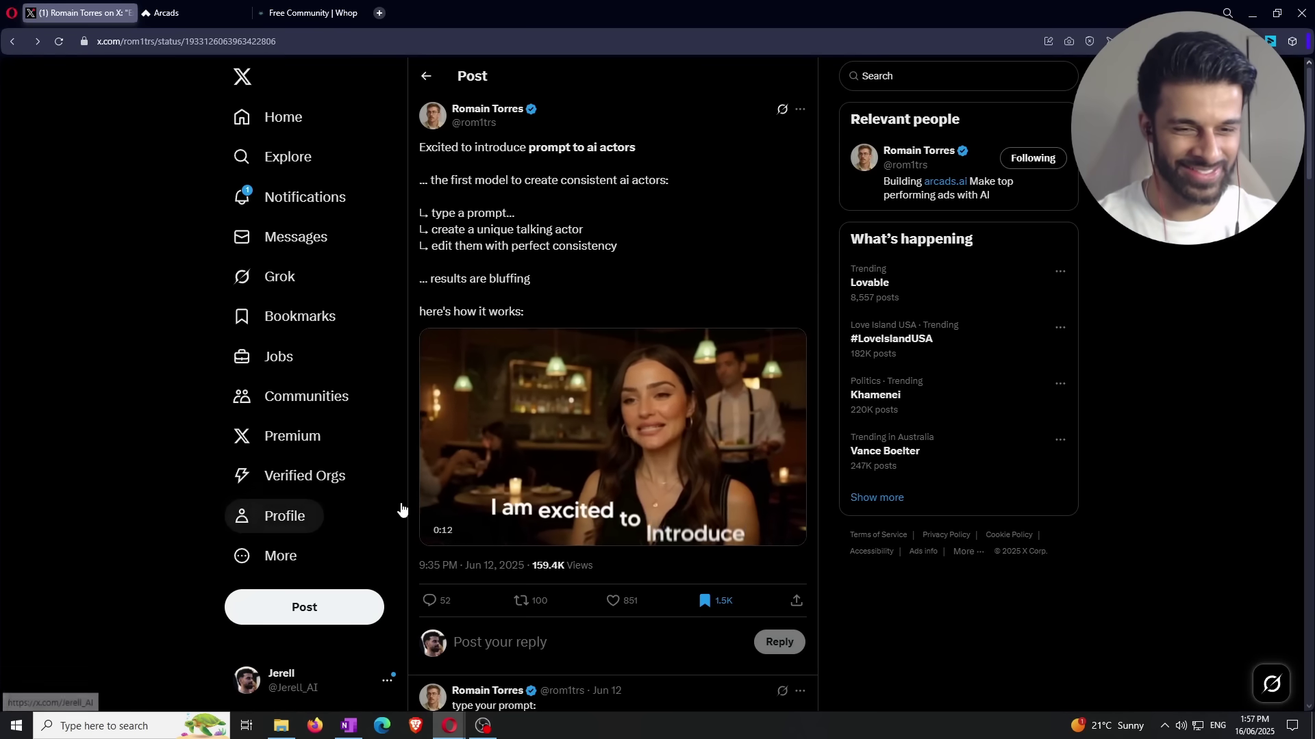
- Watch the post's introductory AI actor video with sound in full screen, exit full screen and rewind it to the start
{"action": "left_click", "coordinate": [434, 529]}
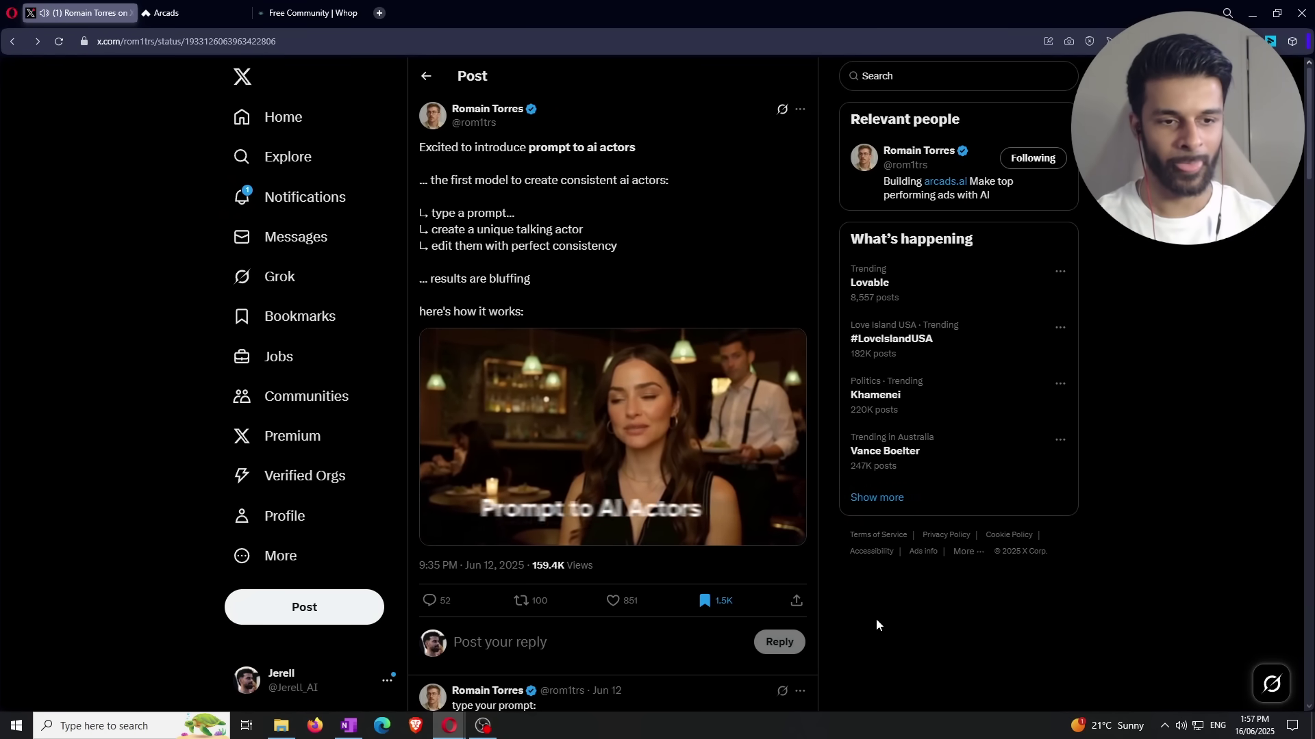
{"action": "left_click", "coordinate": [792, 534]}
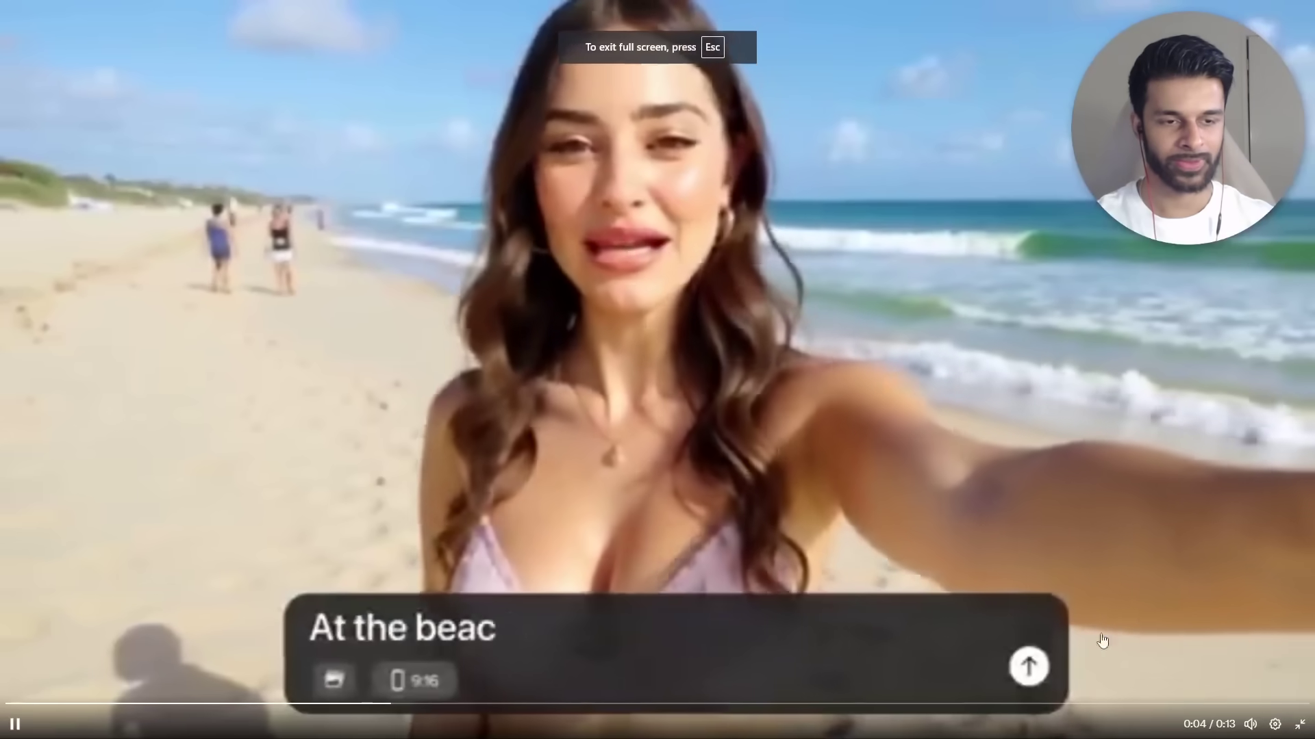
{"action": "left_click", "coordinate": [1275, 724]}
{"action": "left_click", "coordinate": [1264, 657]}
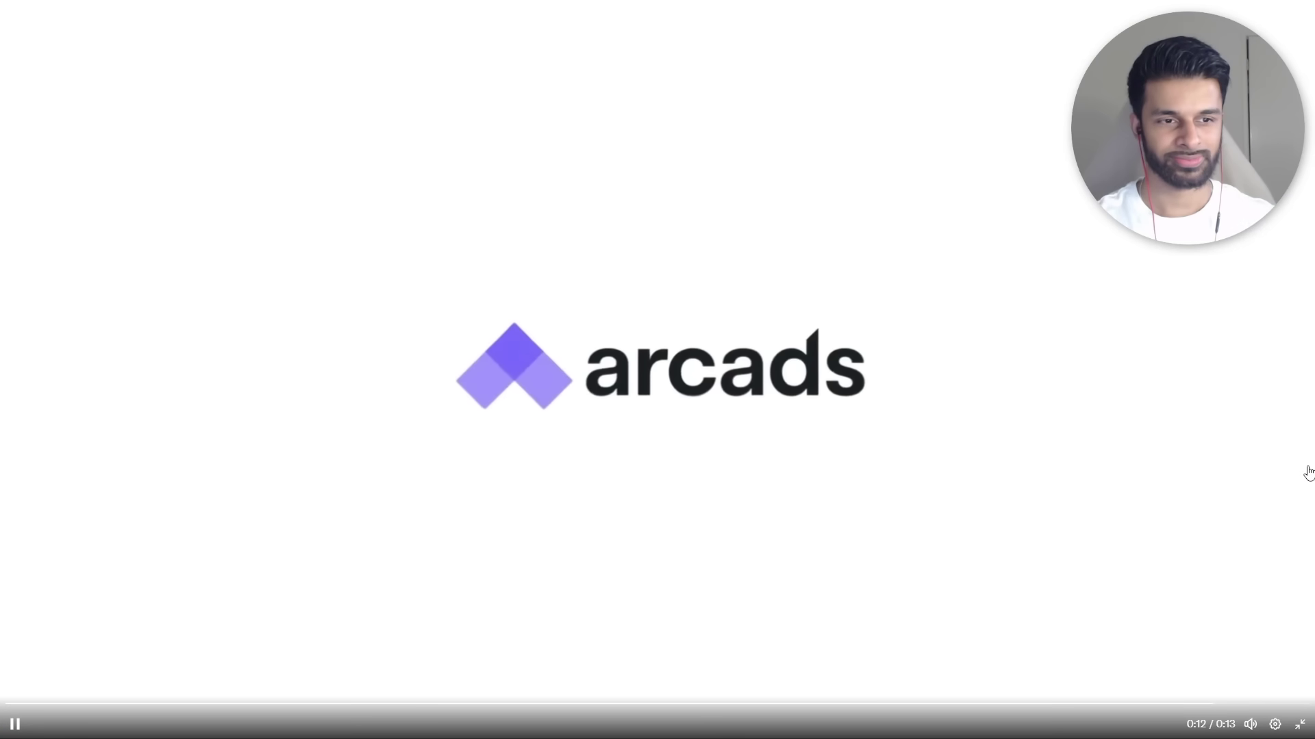
{"action": "key", "text": "Escape"}
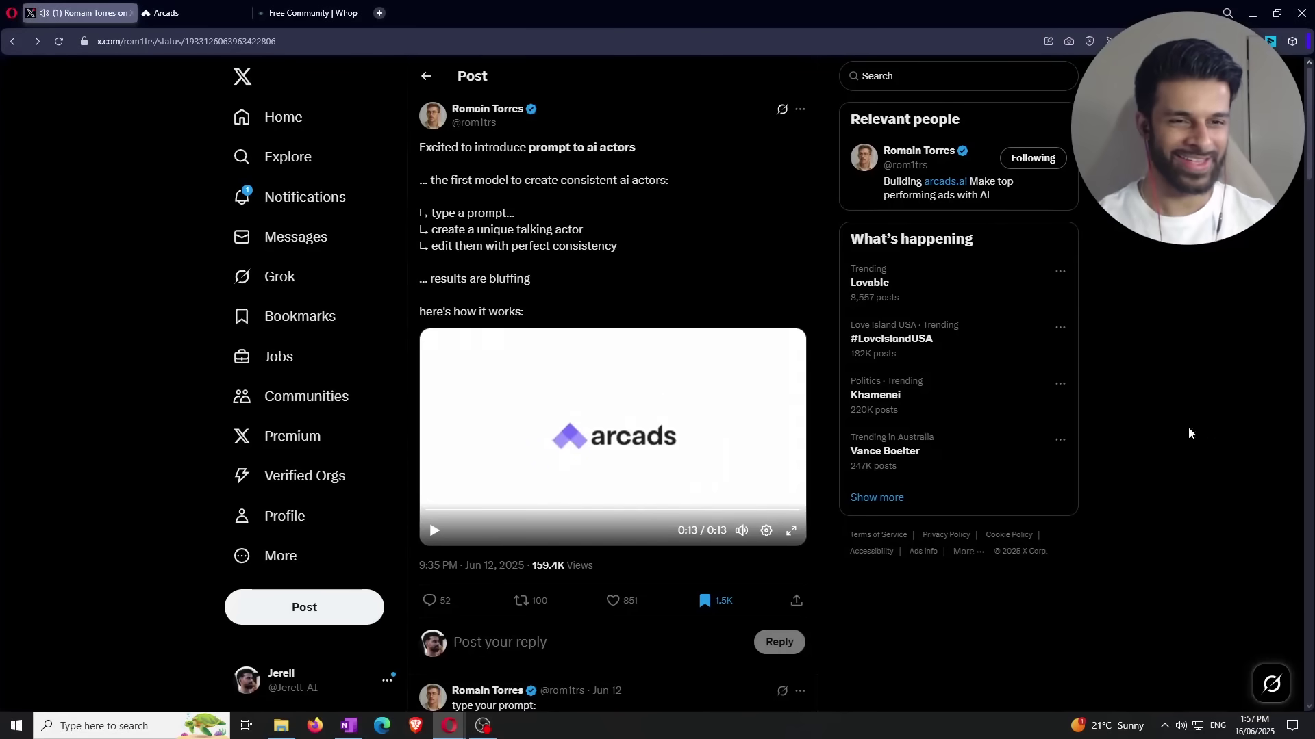
{"action": "left_click", "coordinate": [444, 510]}
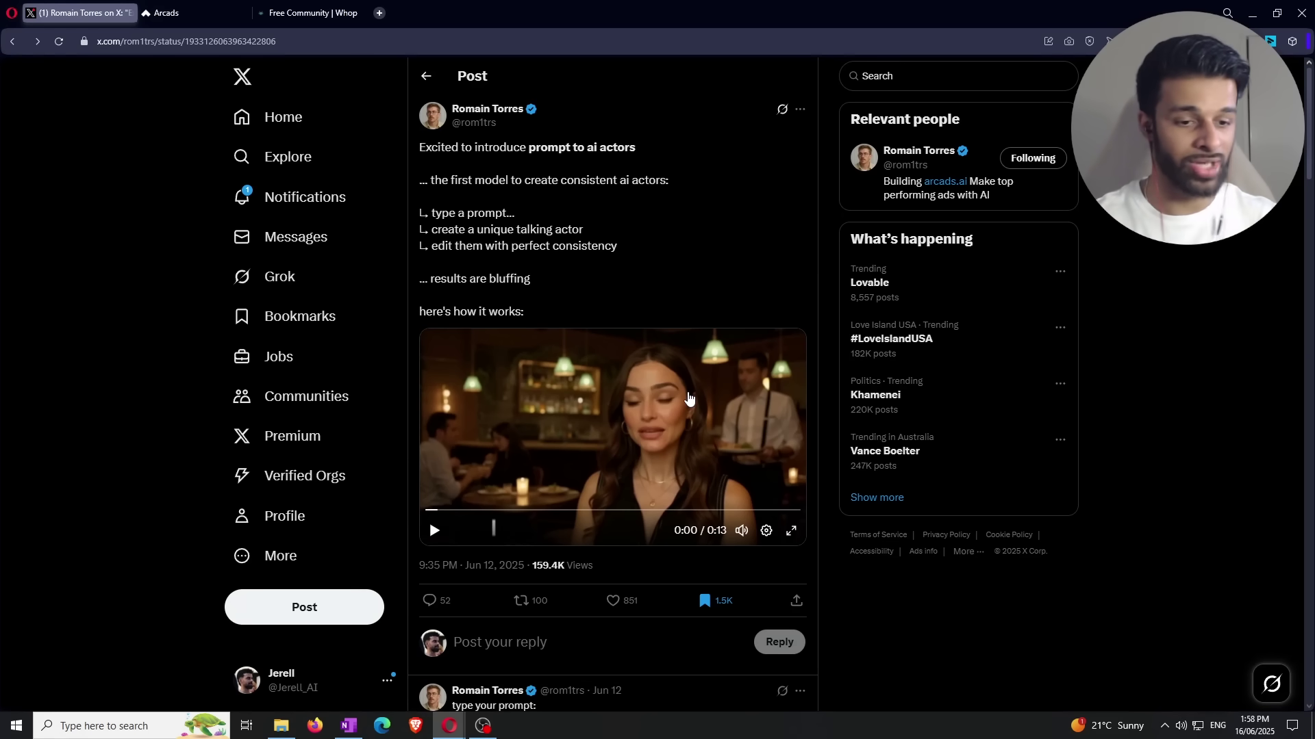
- Review the thread's "type your prompt" reply and its demo video on creating an AI actor in seconds
{"action": "scroll", "coordinate": [689, 411], "scroll_direction": "down", "scroll_amount": 4}
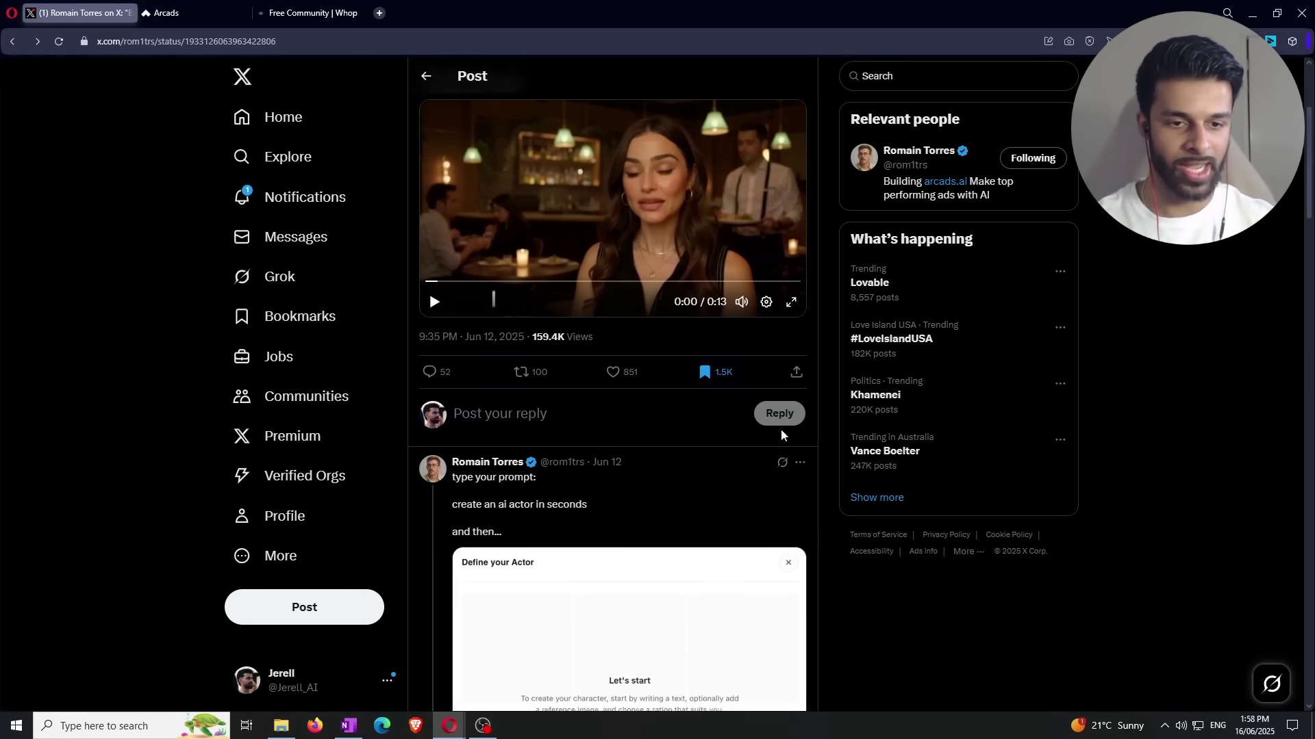
{"action": "scroll", "coordinate": [760, 390], "scroll_direction": "down", "scroll_amount": 2}
{"action": "scroll", "coordinate": [637, 425], "scroll_direction": "down", "scroll_amount": 2}
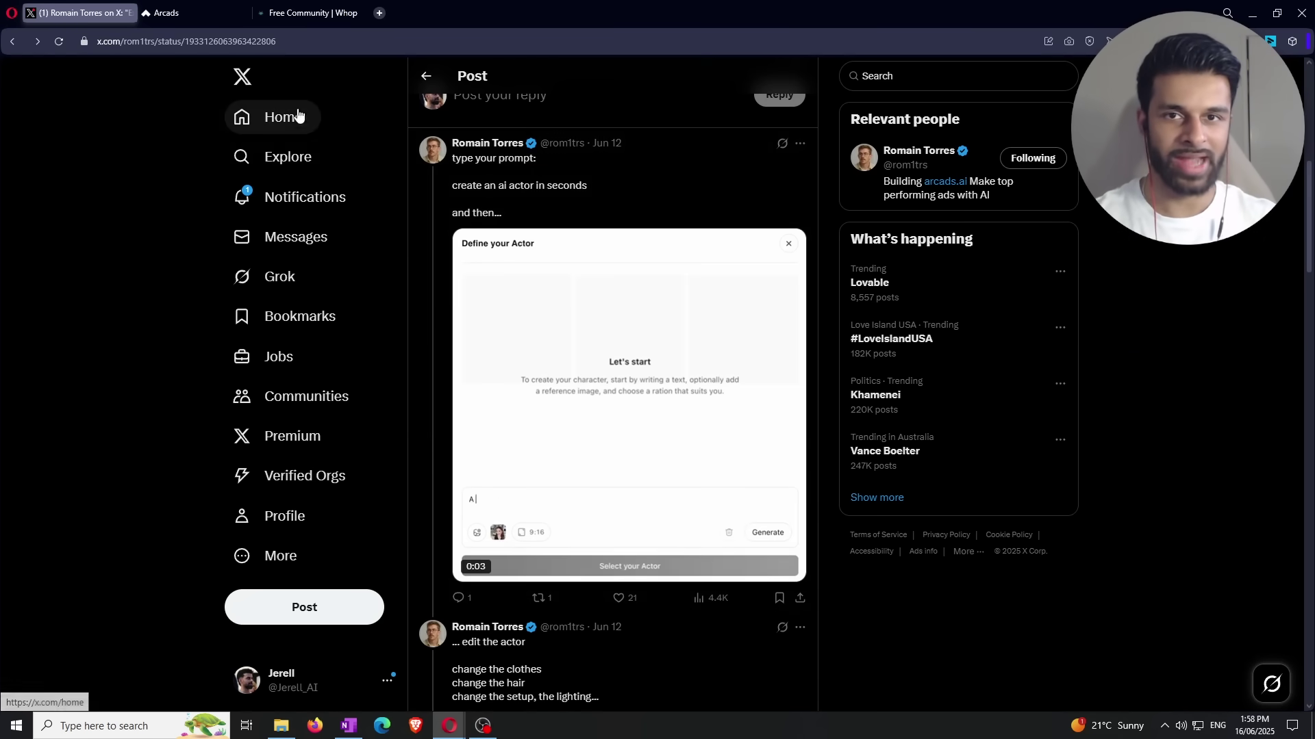
{"action": "mouse_move", "coordinate": [712, 347]}
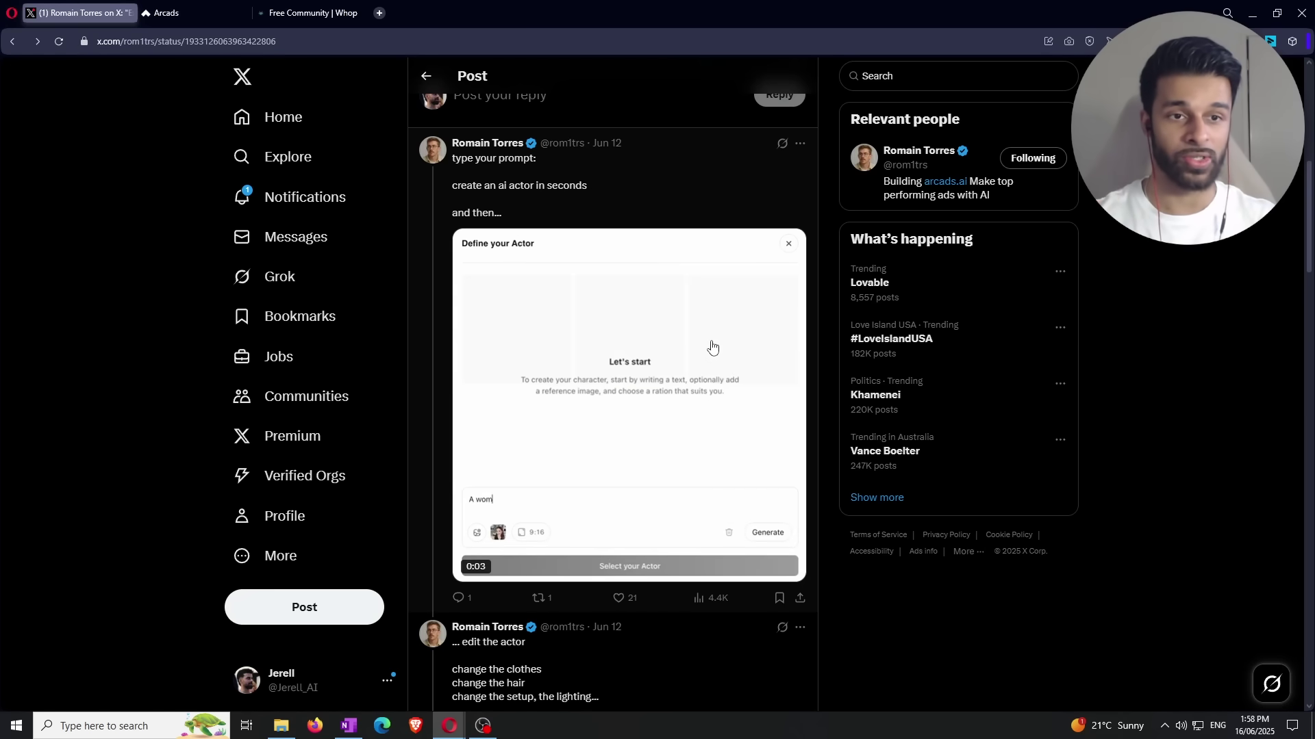
{"action": "scroll", "coordinate": [705, 347], "scroll_direction": "up", "scroll_amount": 1}
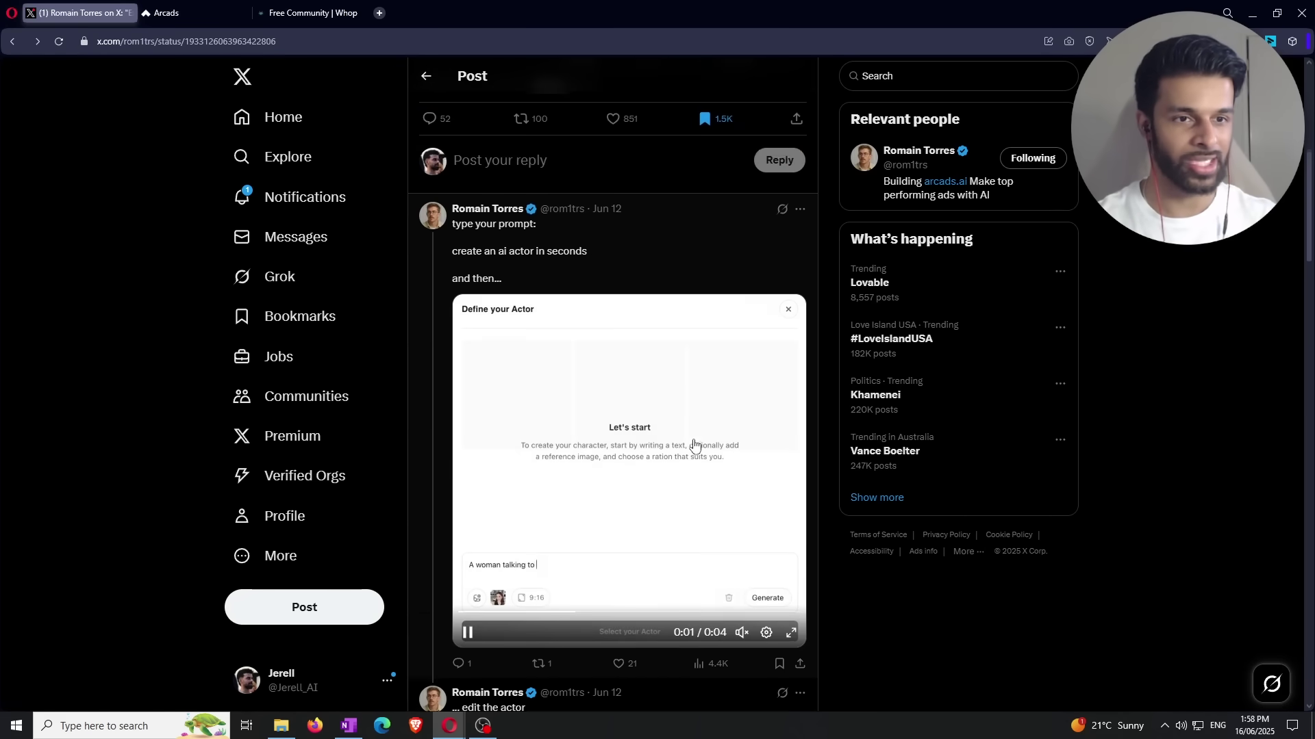
{"action": "right_click", "coordinate": [671, 352]}
{"action": "left_click", "coordinate": [89, 277]}
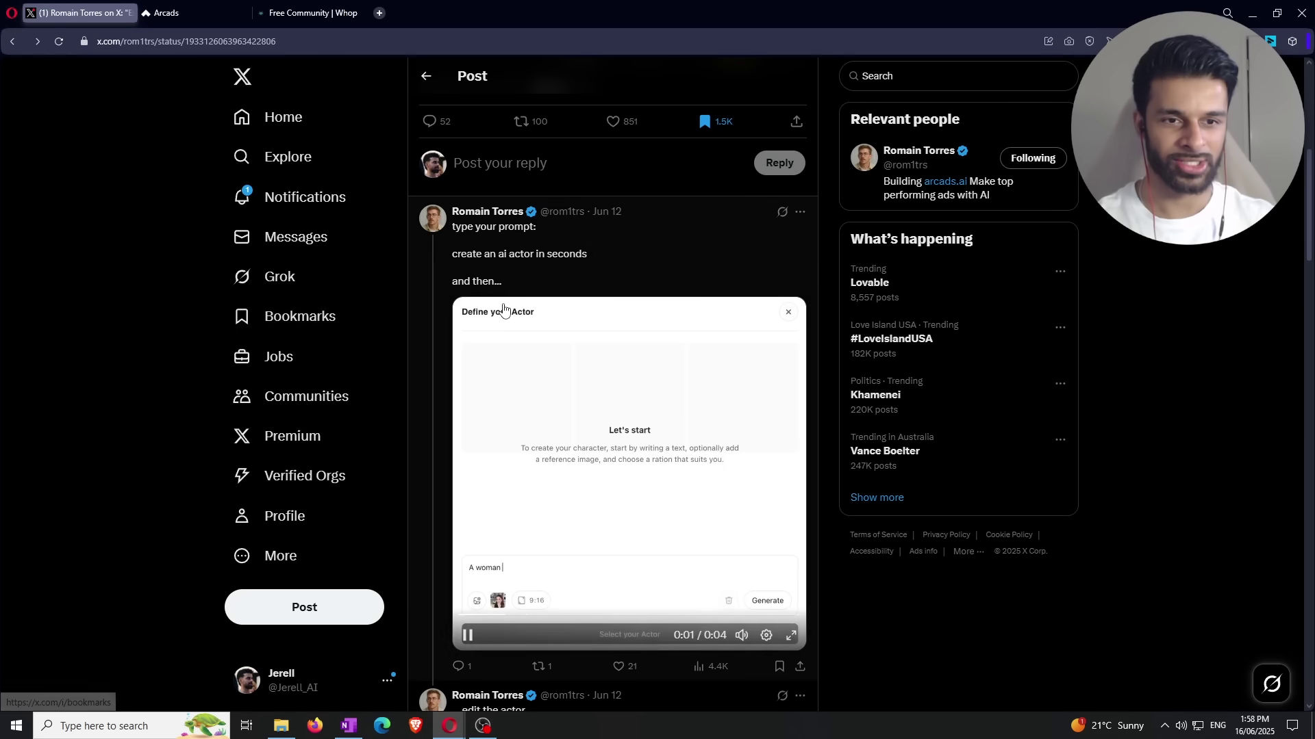
- Switch to Arcads and, from the project's actor selection, open the form for generating an own actor from a prompt and reference images
{"action": "left_click", "coordinate": [199, 10]}
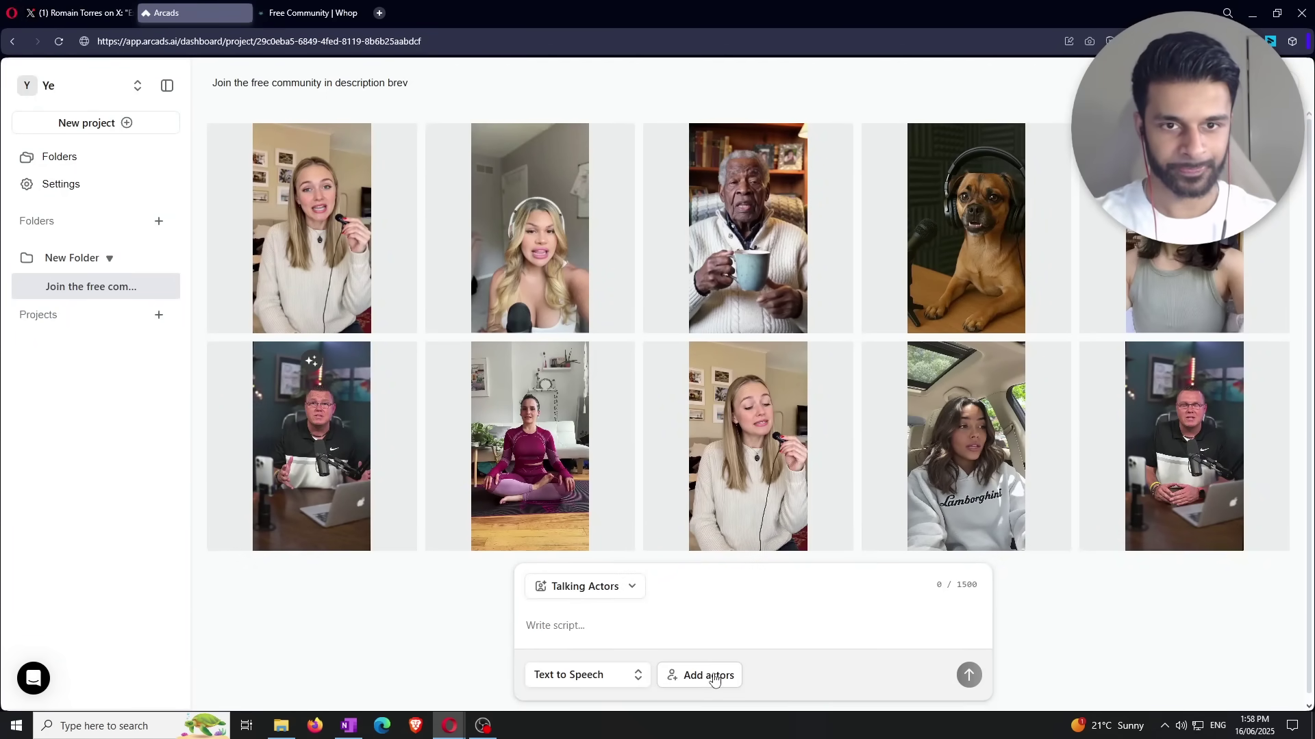
{"action": "left_click", "coordinate": [712, 676]}
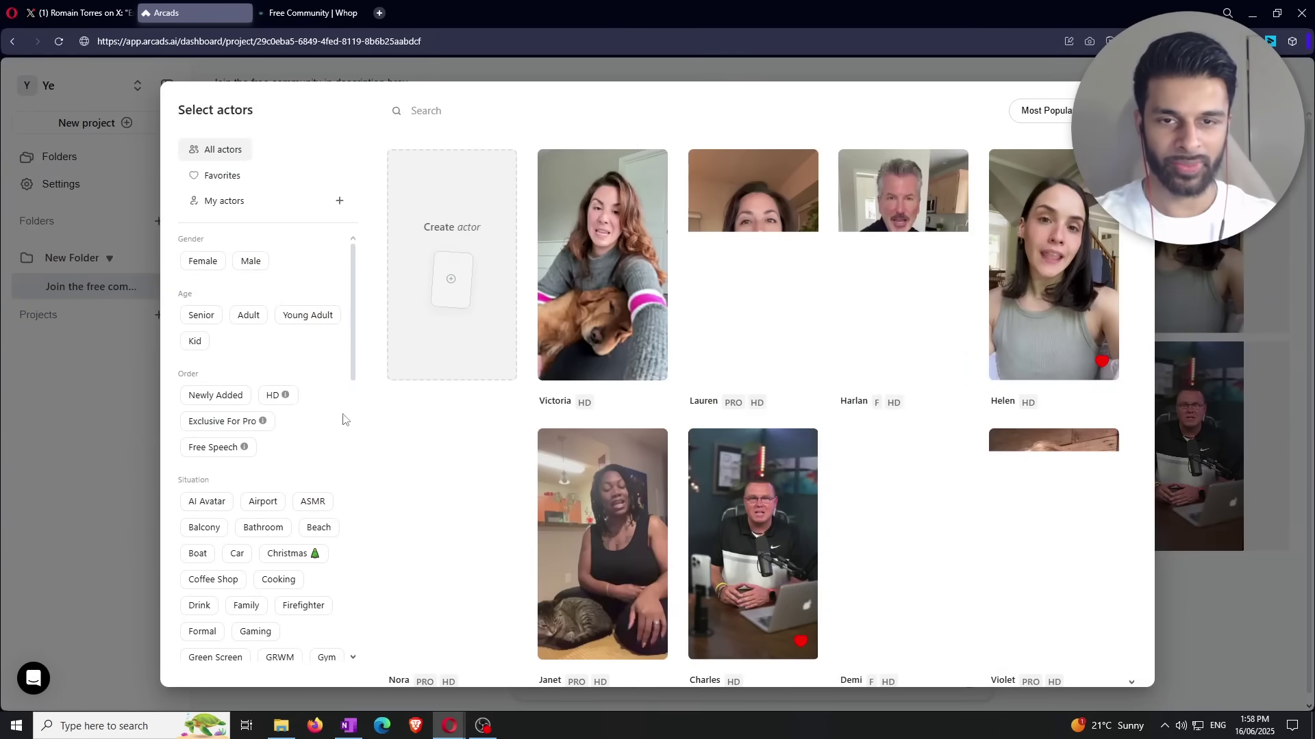
{"action": "left_click", "coordinate": [341, 201]}
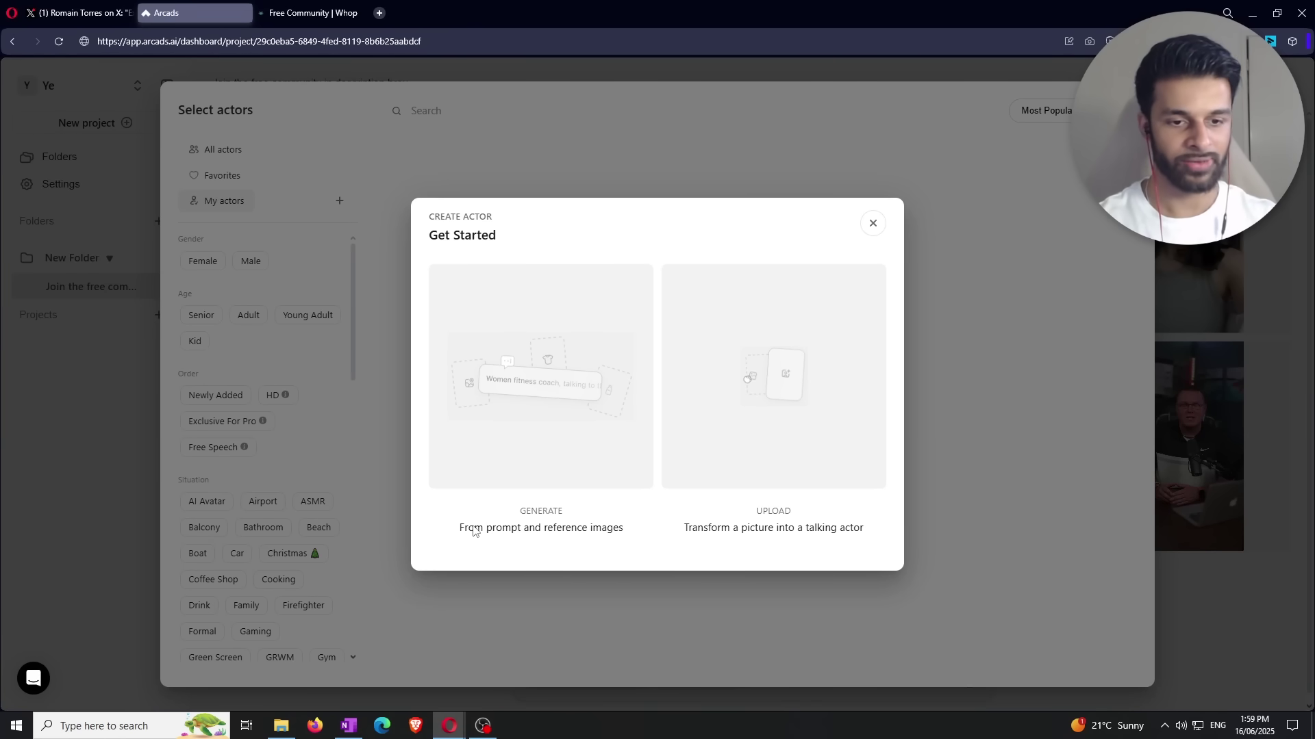
{"action": "left_click", "coordinate": [566, 417]}
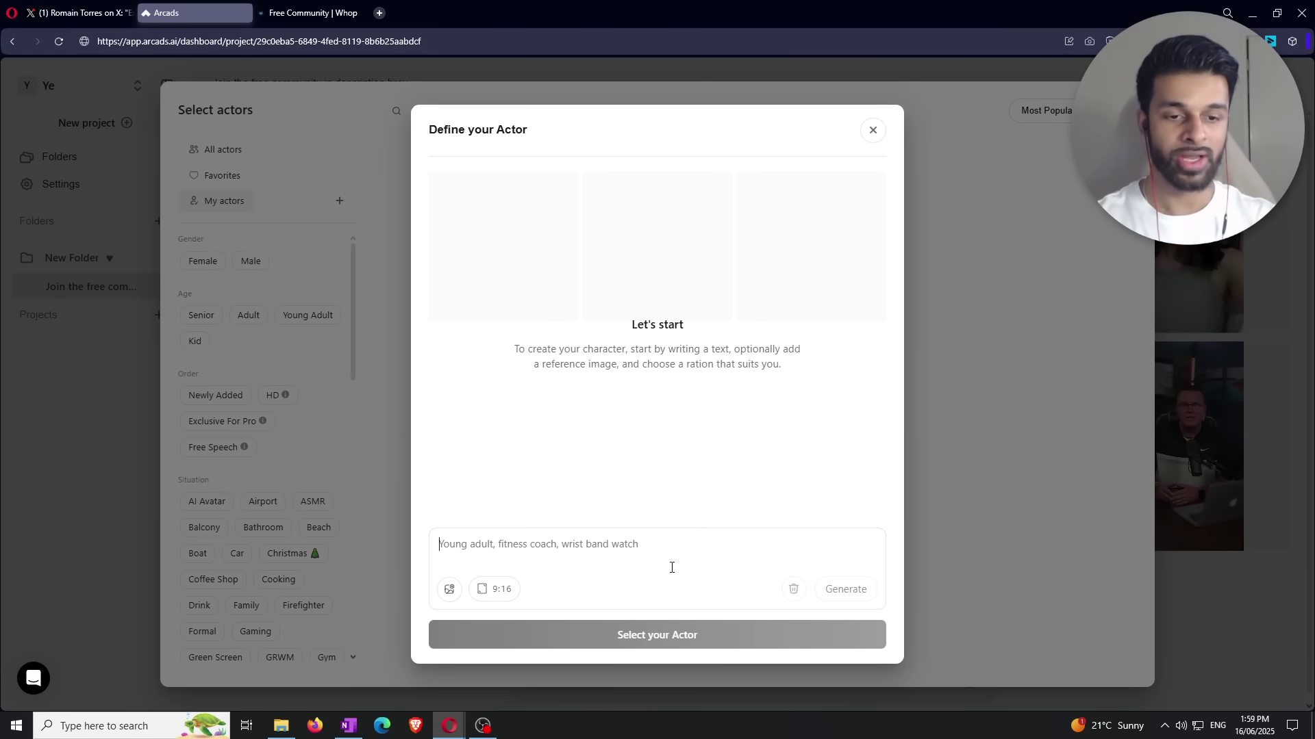
- Check the reference image upload and the aspect ratio options for the generated actor, and close the form without generating anything
{"action": "left_click", "coordinate": [449, 590]}
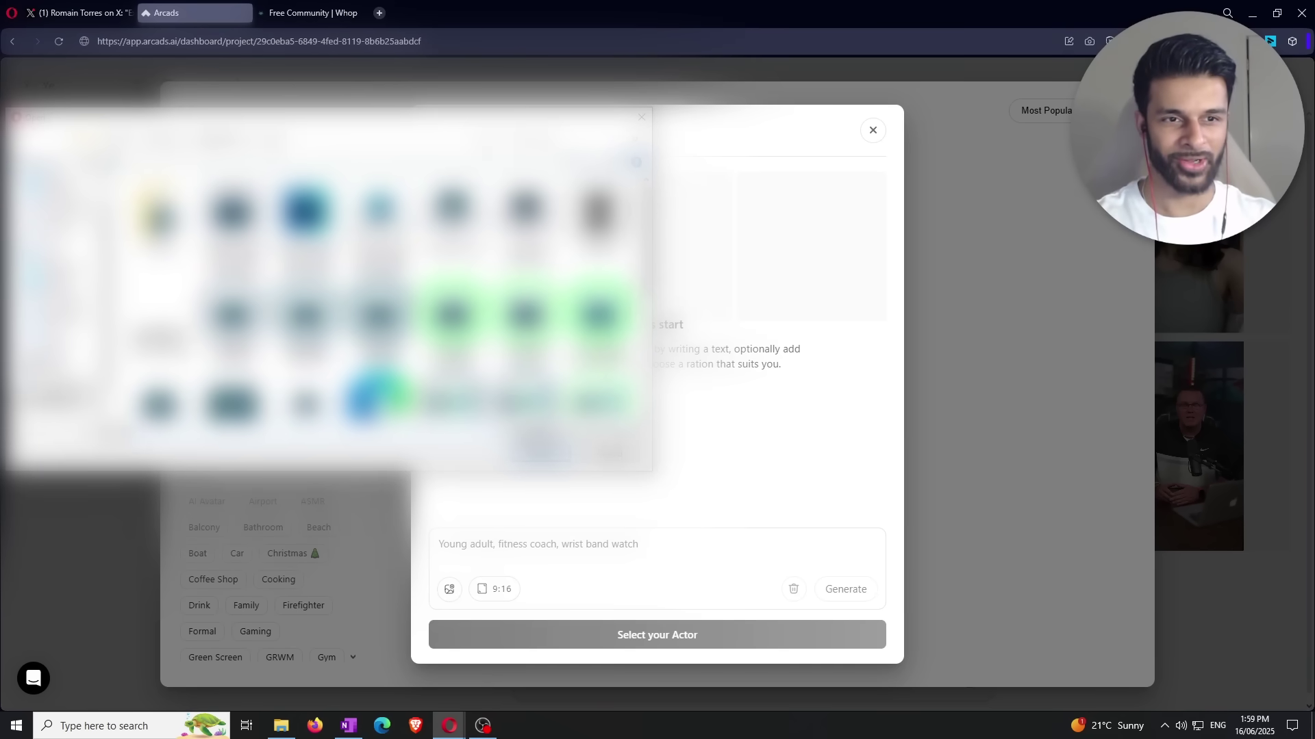
{"action": "left_click", "coordinate": [641, 117]}
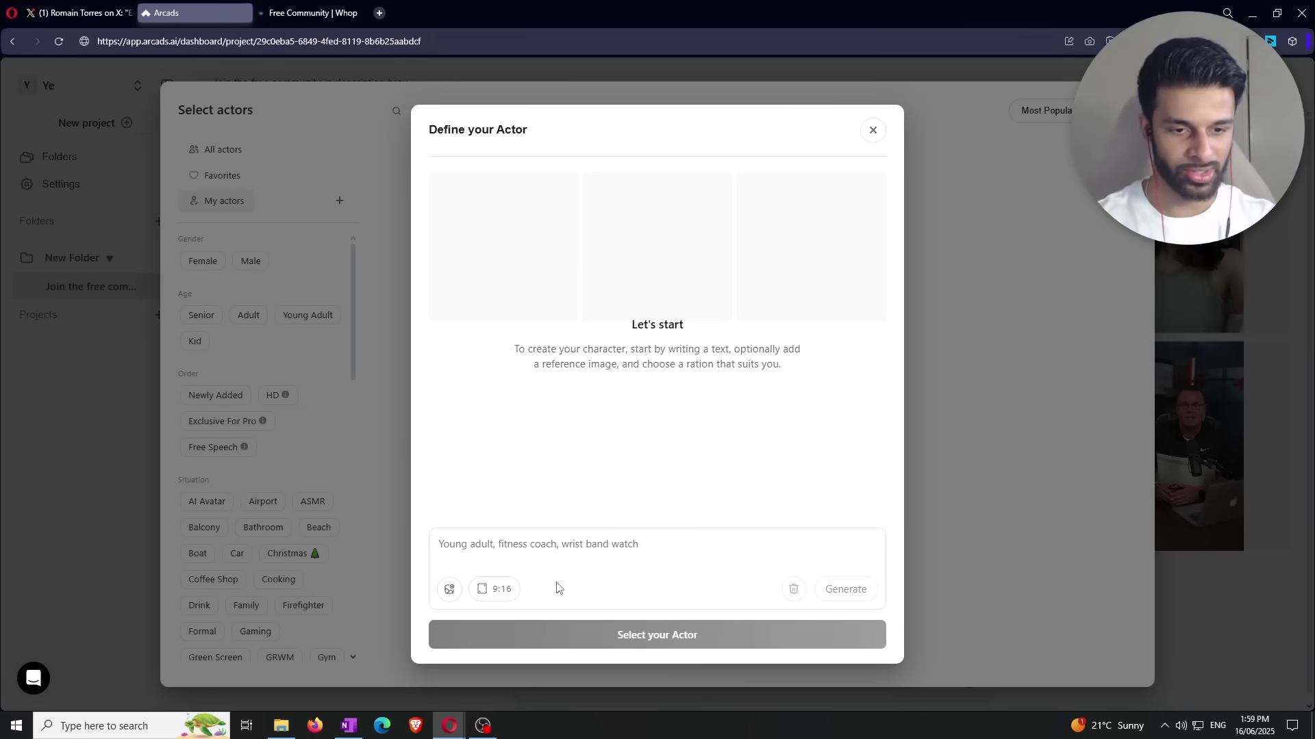
{"action": "left_click", "coordinate": [515, 593]}
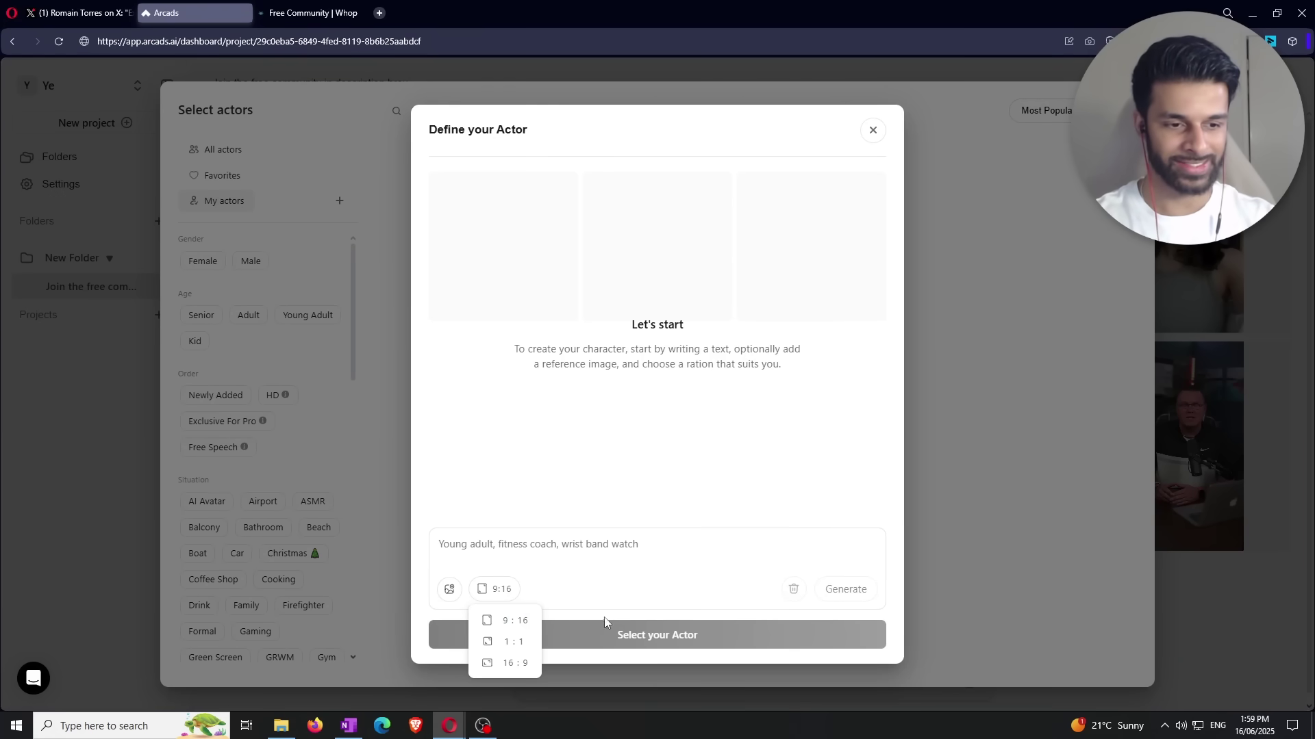
{"action": "left_click", "coordinate": [650, 587]}
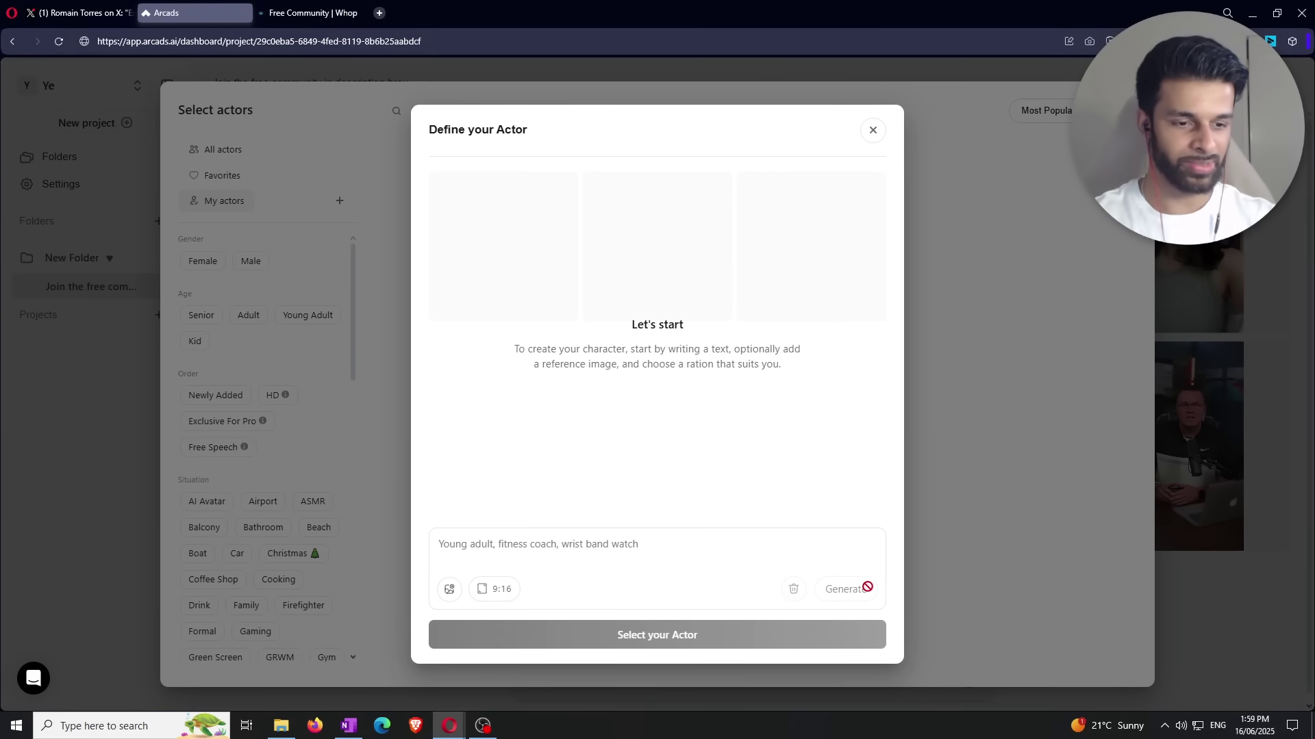
{"action": "left_click", "coordinate": [873, 131]}
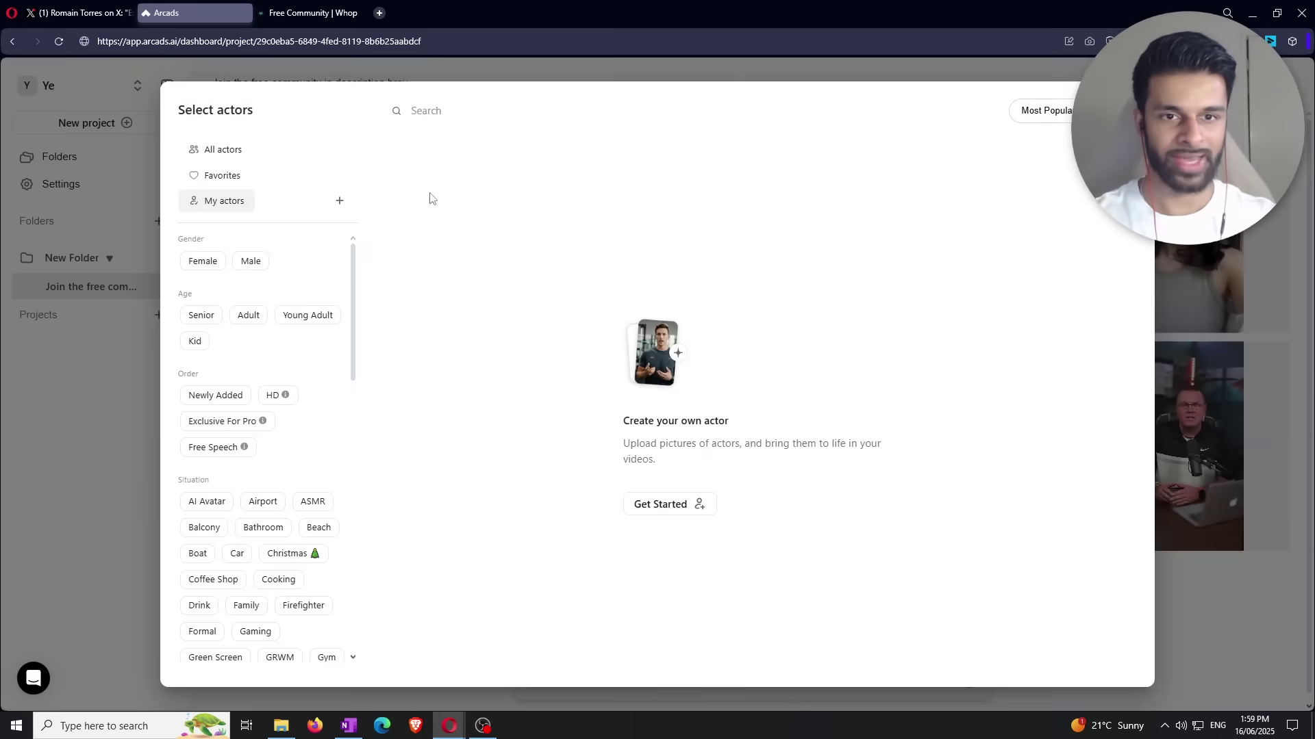
- Open the custom actor form that transforms an uploaded picture into a talking actor
{"action": "left_click", "coordinate": [340, 201]}
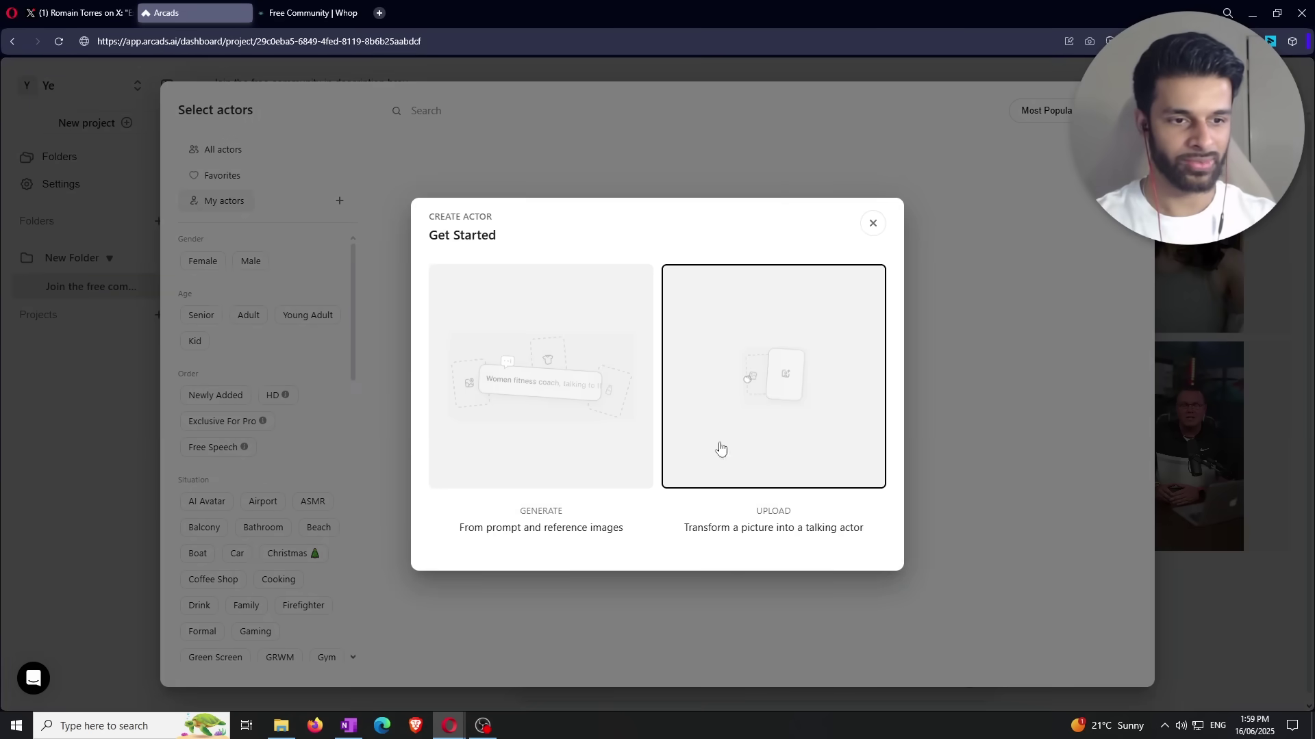
{"action": "left_click", "coordinate": [791, 442]}
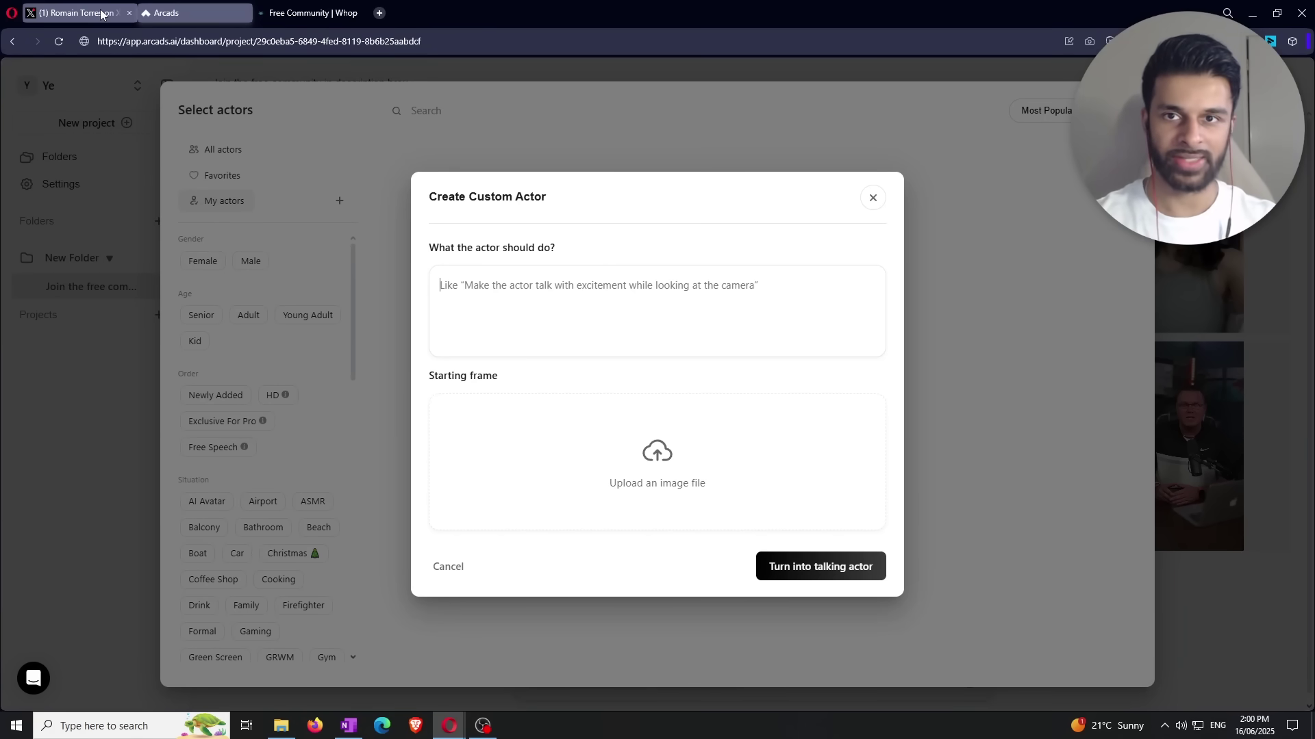
- Switch back to the X thread and view the "edit the actor" reply's demo video in full screen
{"action": "left_click", "coordinate": [78, 12]}
{"action": "scroll", "coordinate": [682, 480], "scroll_direction": "down", "scroll_amount": 3}
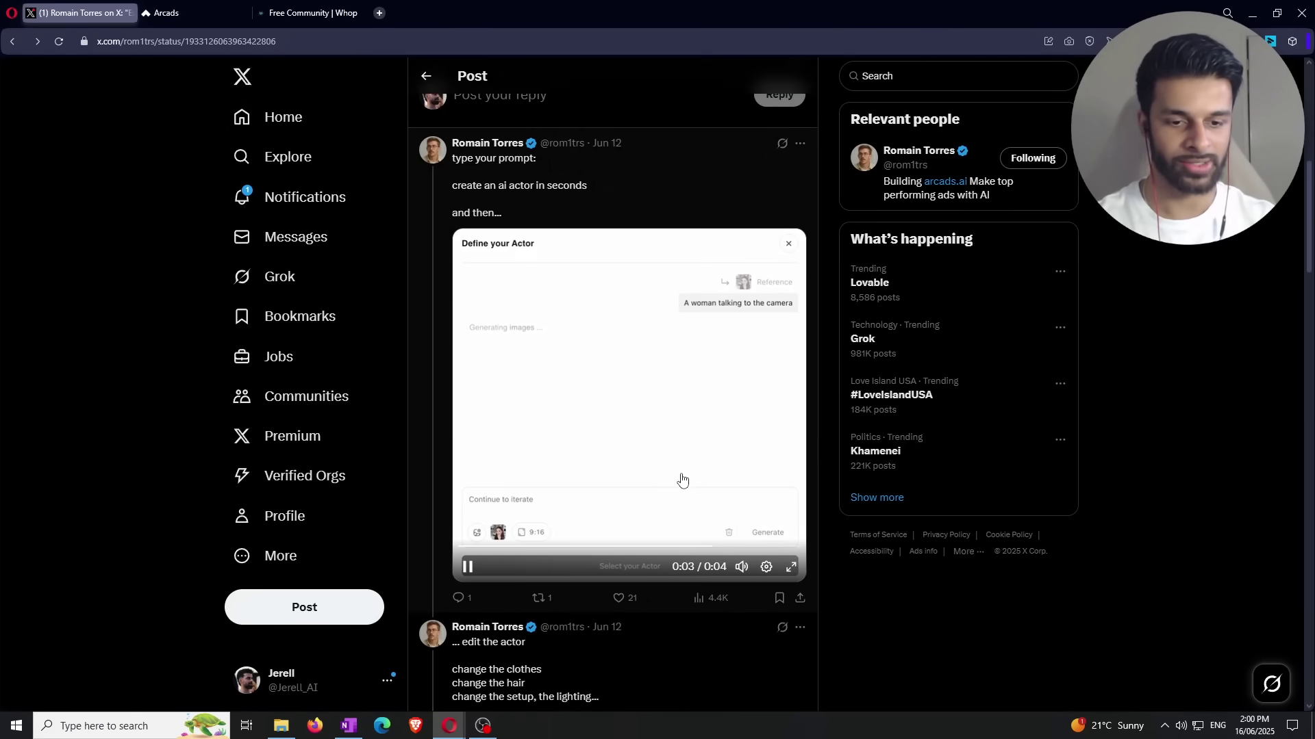
{"action": "scroll", "coordinate": [582, 450], "scroll_direction": "down", "scroll_amount": 3}
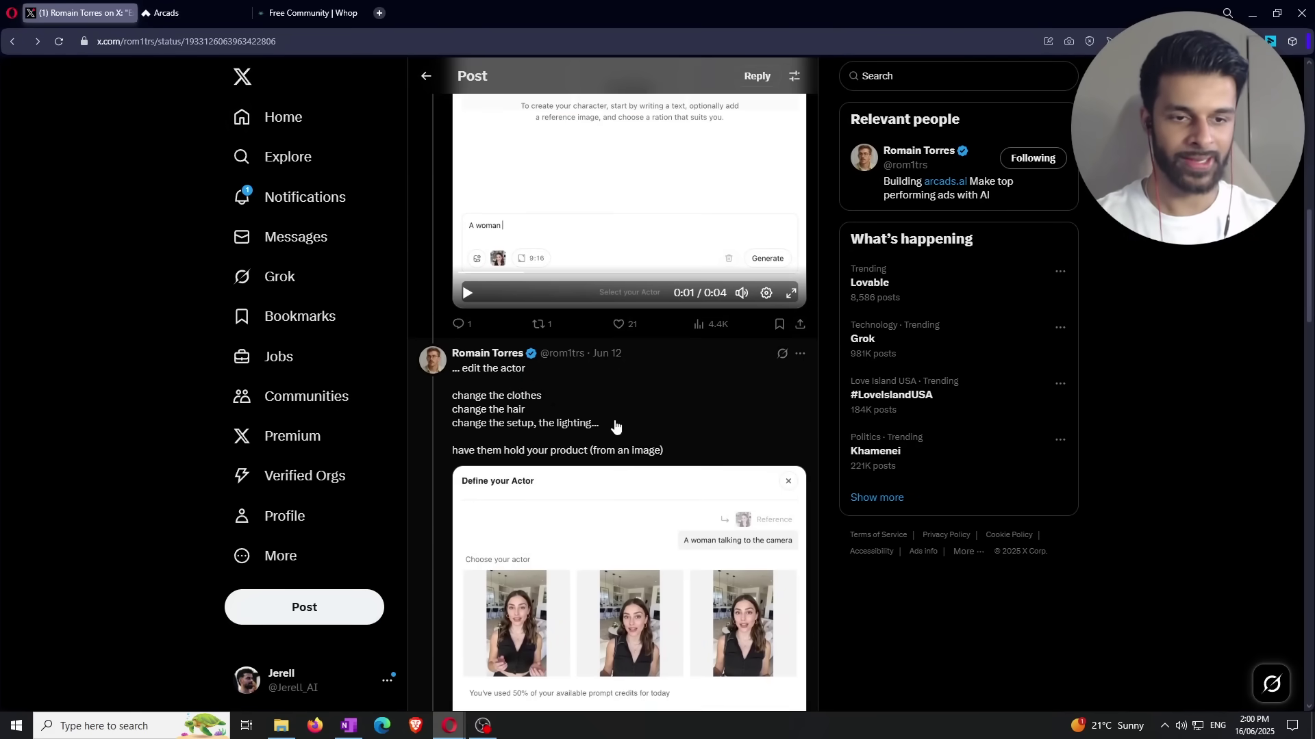
{"action": "scroll", "coordinate": [569, 308], "scroll_direction": "down", "scroll_amount": 1}
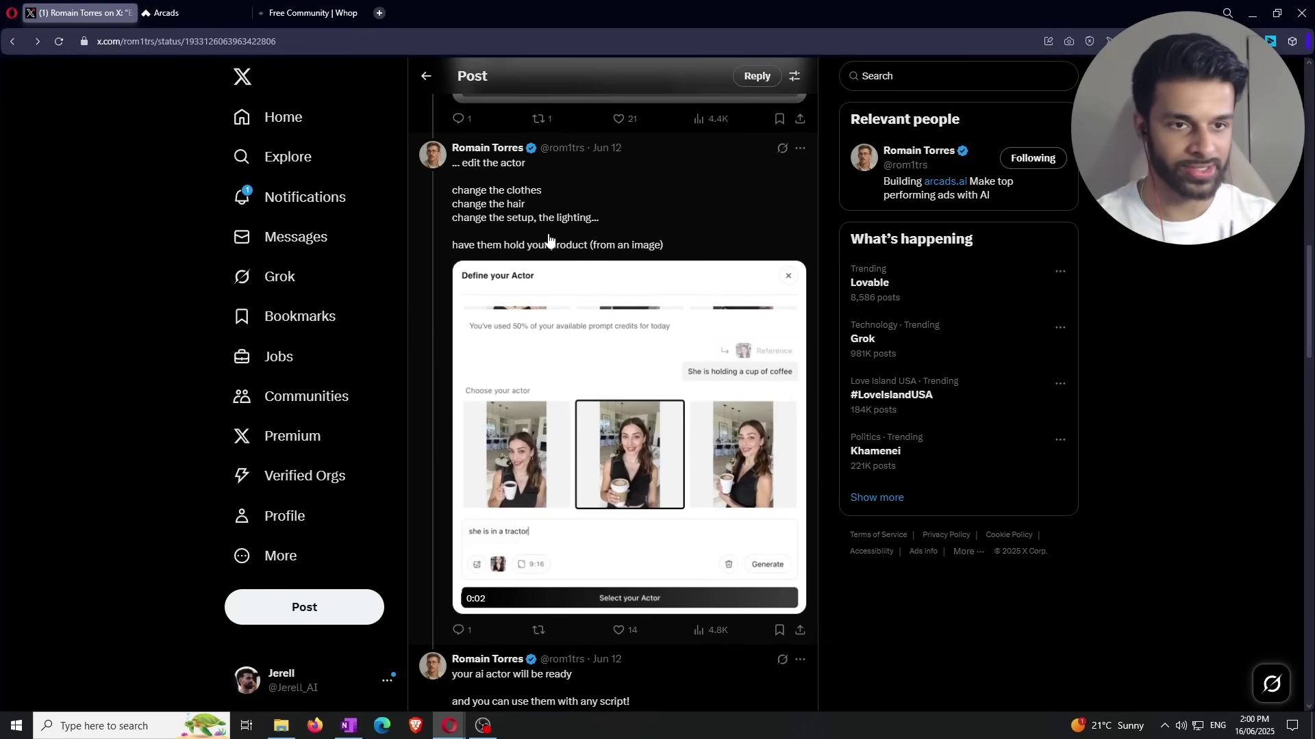
{"action": "left_click", "coordinate": [791, 599]}
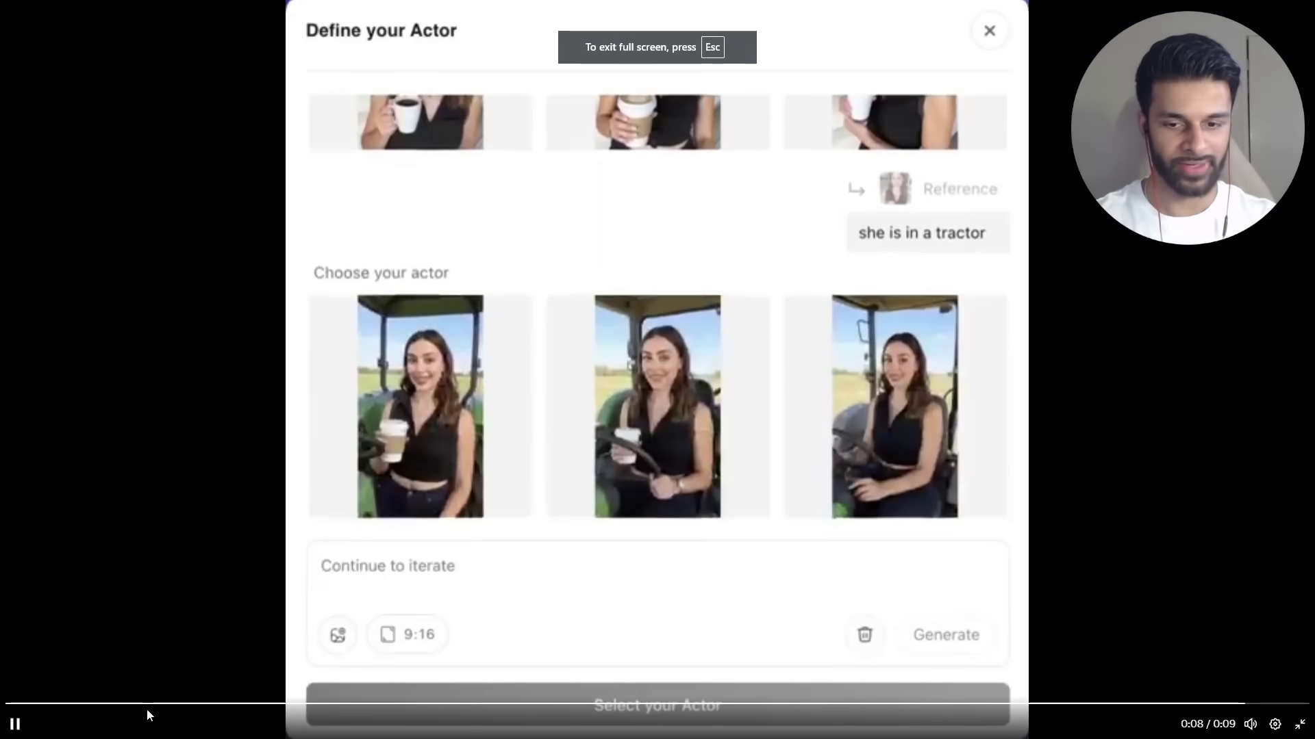
- Adjust the demo video's playback settings and replay it from the beginning
{"action": "left_click", "coordinate": [1275, 724]}
{"action": "left_click", "coordinate": [1205, 658]}
{"action": "left_click", "coordinate": [1253, 684]}
{"action": "left_click", "coordinate": [11, 706]}
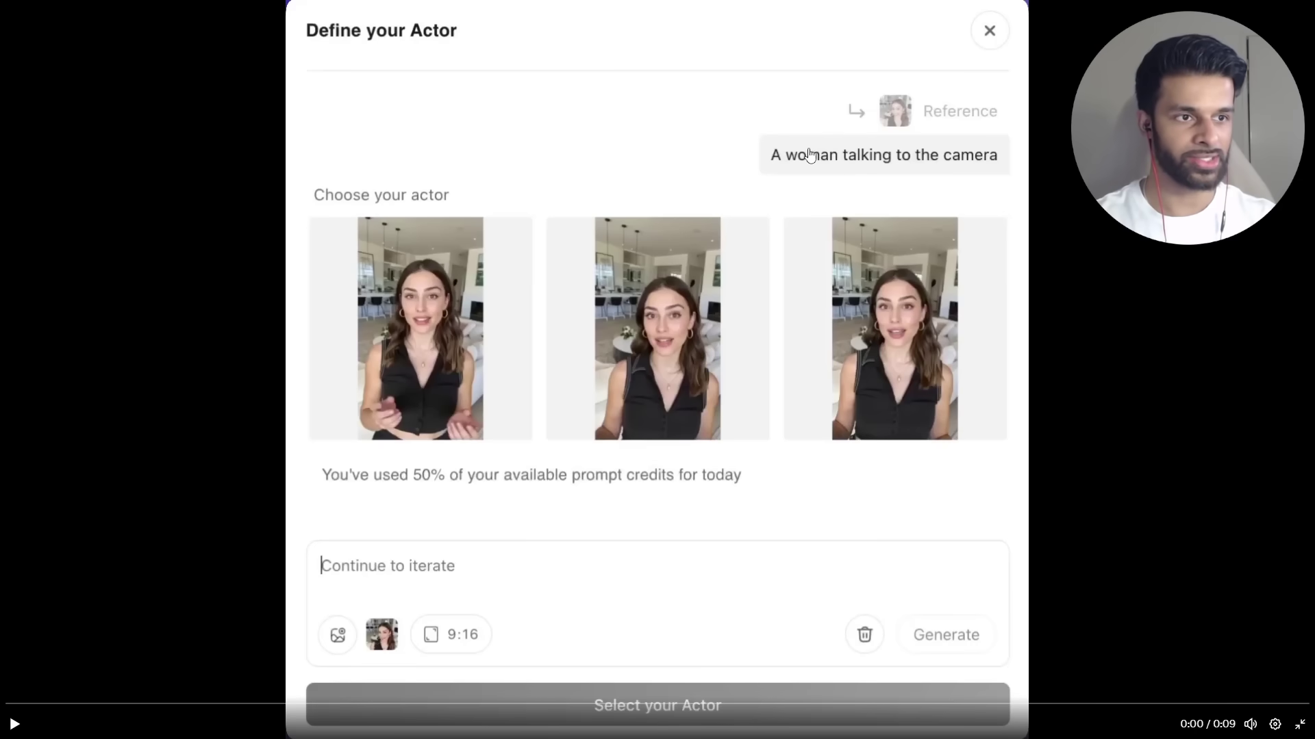
{"action": "key", "text": "space"}
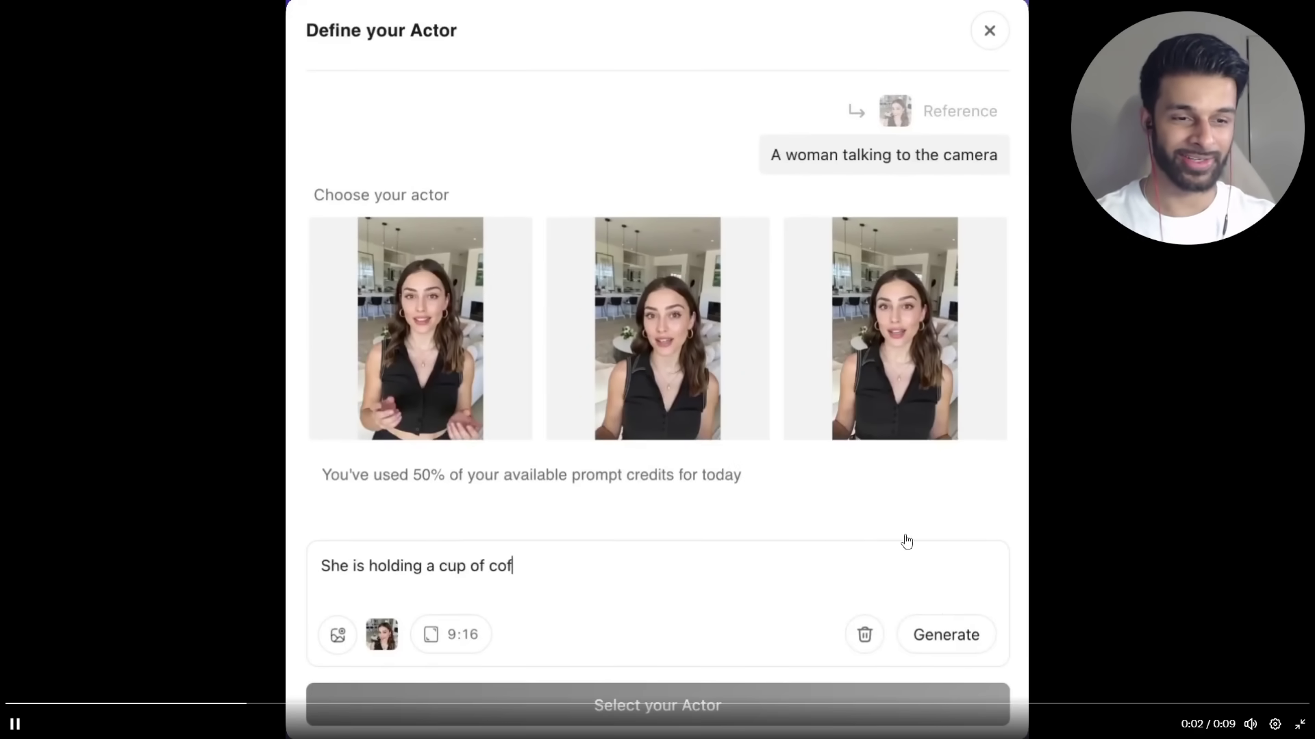
- Skip ahead in the actor editing demo and pause it where images are generated for the "she is in a tractor" prompt
{"action": "left_click", "coordinate": [1065, 705]}
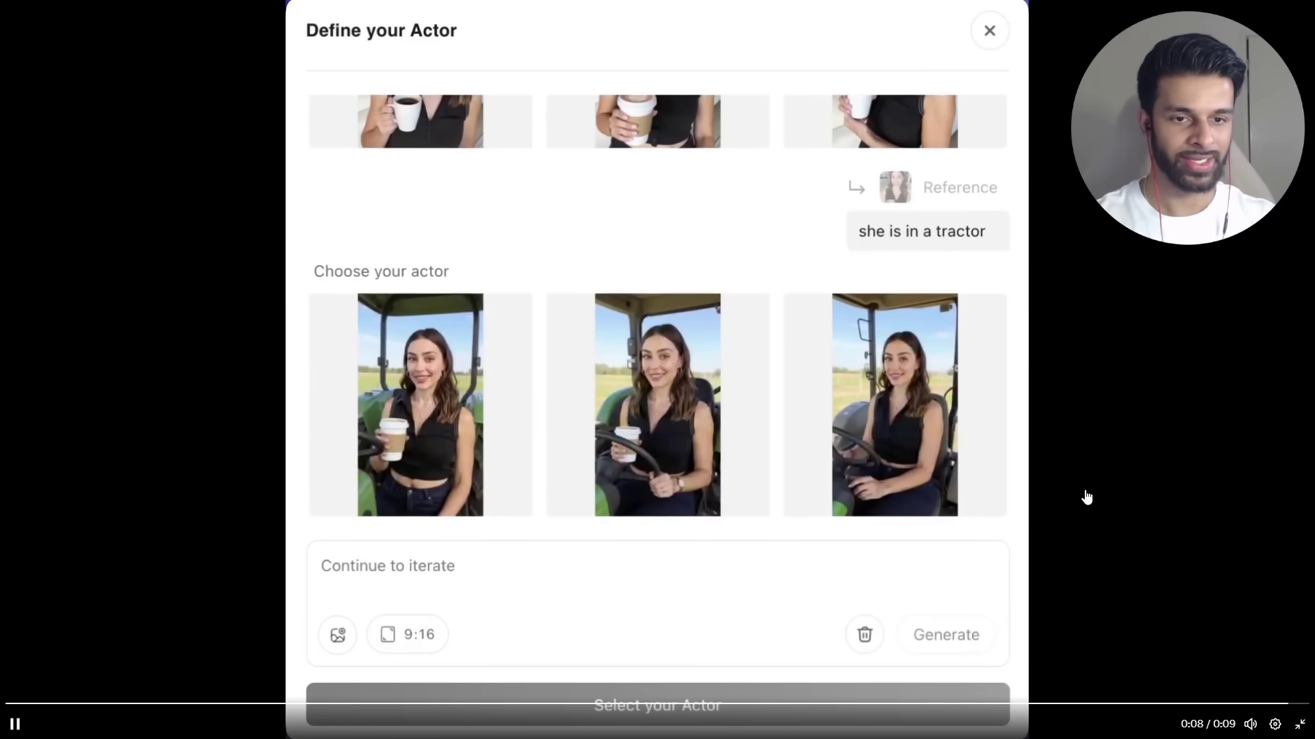
{"action": "left_click", "coordinate": [1119, 569]}
{"action": "left_click", "coordinate": [1164, 704]}
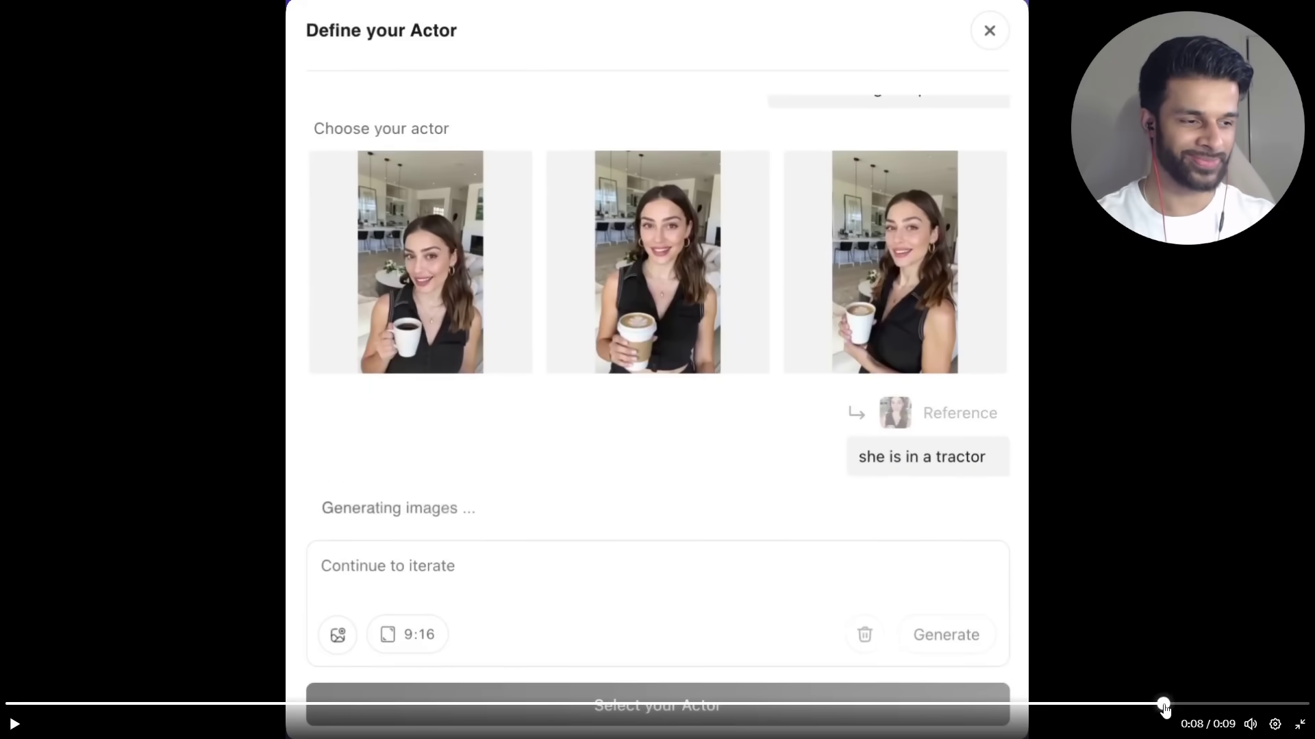
- Skip to the generated tractor images near the end of the actor editing demo, and leave full screen
{"action": "left_click", "coordinate": [1225, 705]}
{"action": "left_click", "coordinate": [1268, 704]}
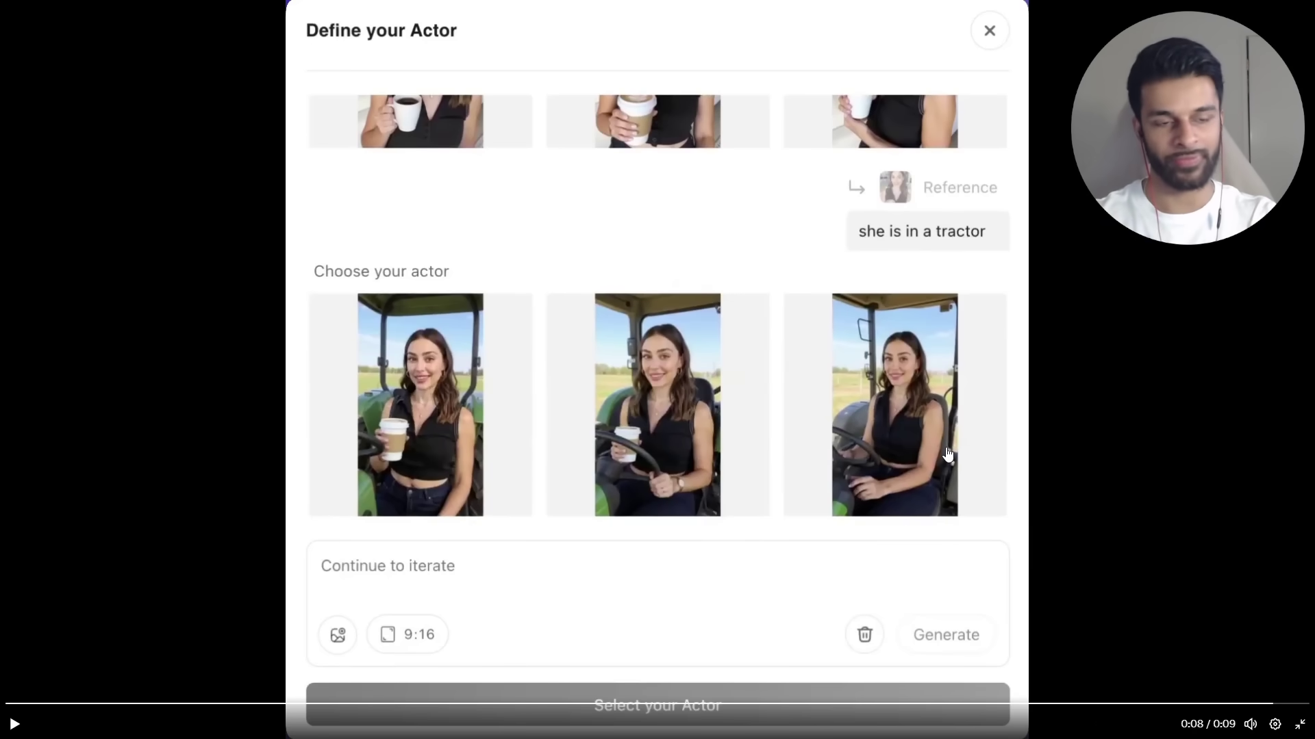
{"action": "key", "text": "Escape"}
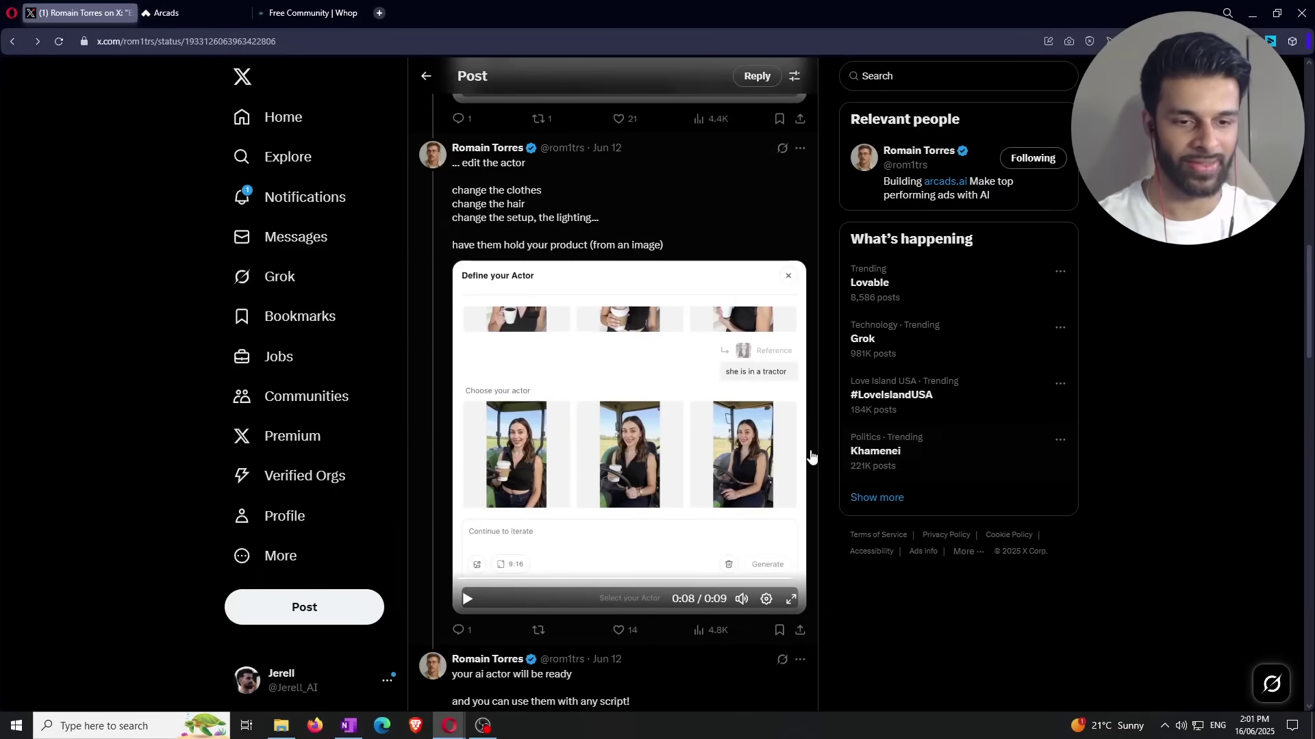
- View the thread's "your ai actor will be ready" reply and its preview videos
{"action": "scroll", "coordinate": [733, 446], "scroll_direction": "down", "scroll_amount": 4}
{"action": "scroll", "coordinate": [681, 397], "scroll_direction": "down", "scroll_amount": 1}
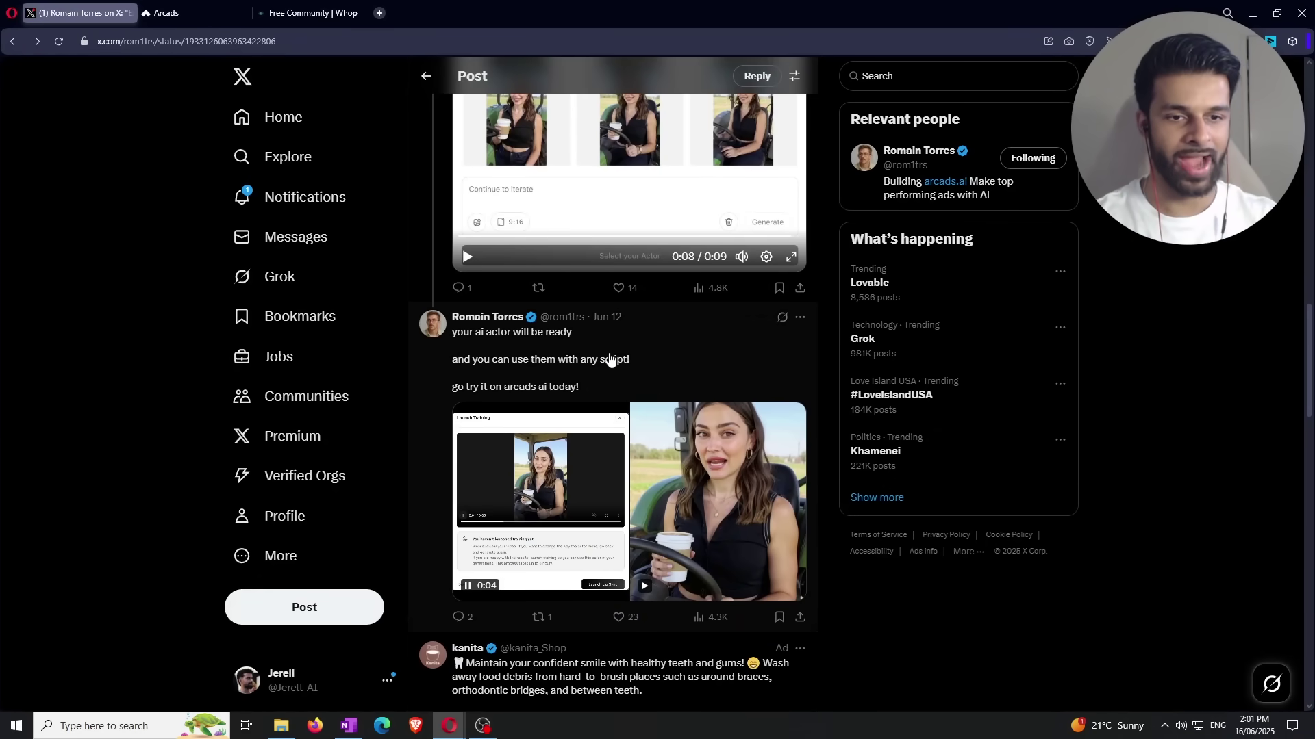
{"action": "scroll", "coordinate": [654, 379], "scroll_direction": "down", "scroll_amount": 1}
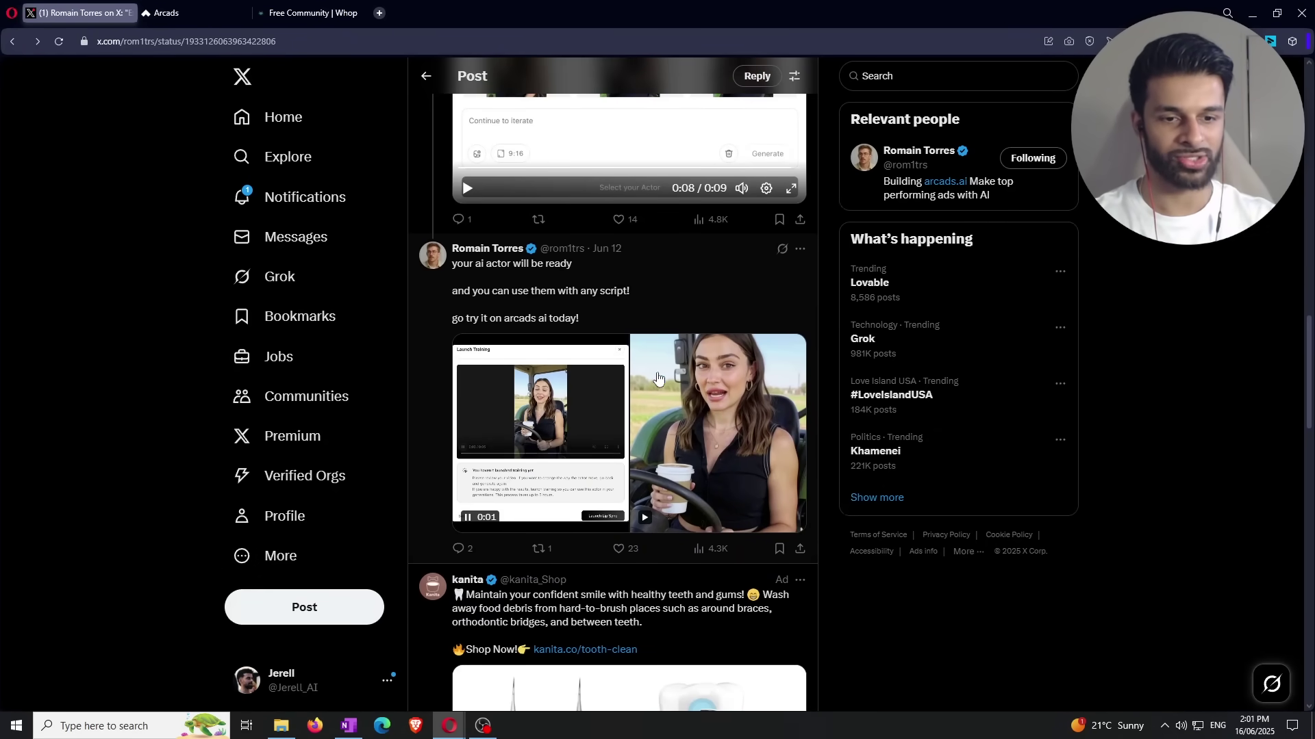
- Open the bookmarked "Why hire influencers... when you can invent them?" post and watch its first video enlarged
{"action": "left_click", "coordinate": [424, 78]}
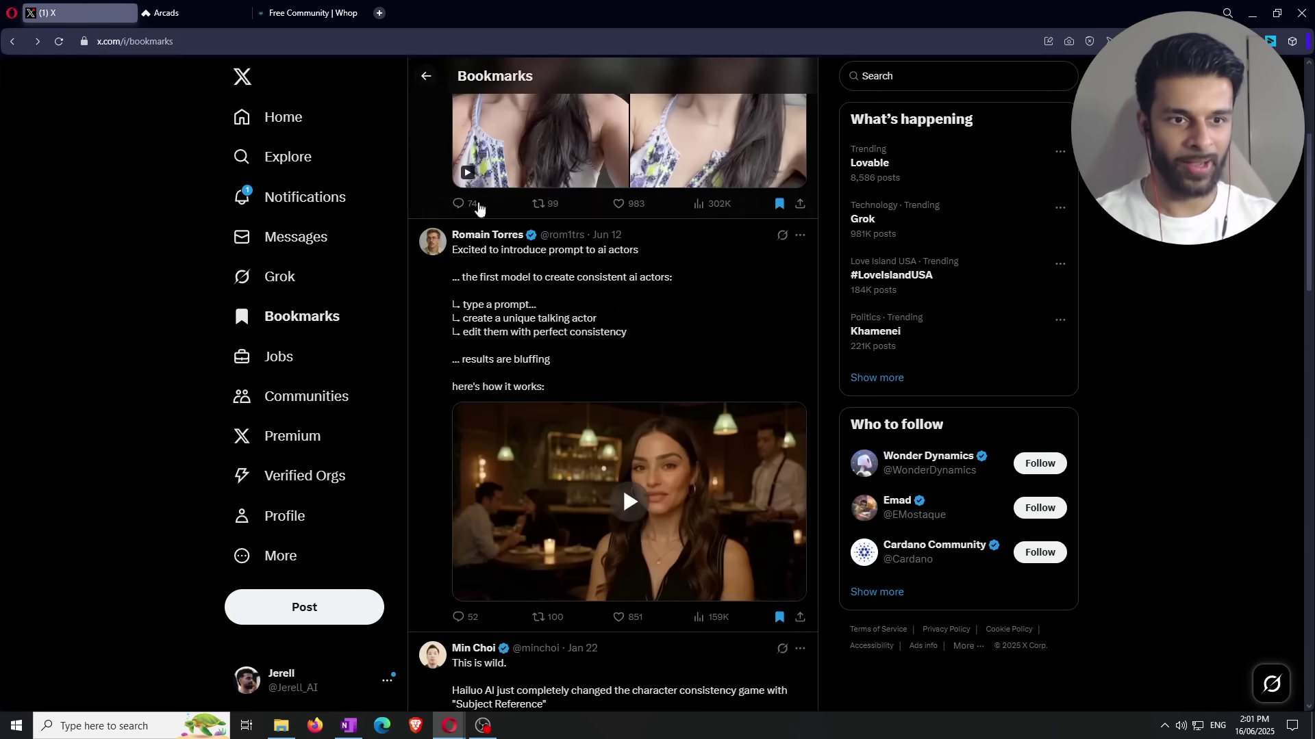
{"action": "scroll", "coordinate": [595, 381], "scroll_direction": "up", "scroll_amount": 4}
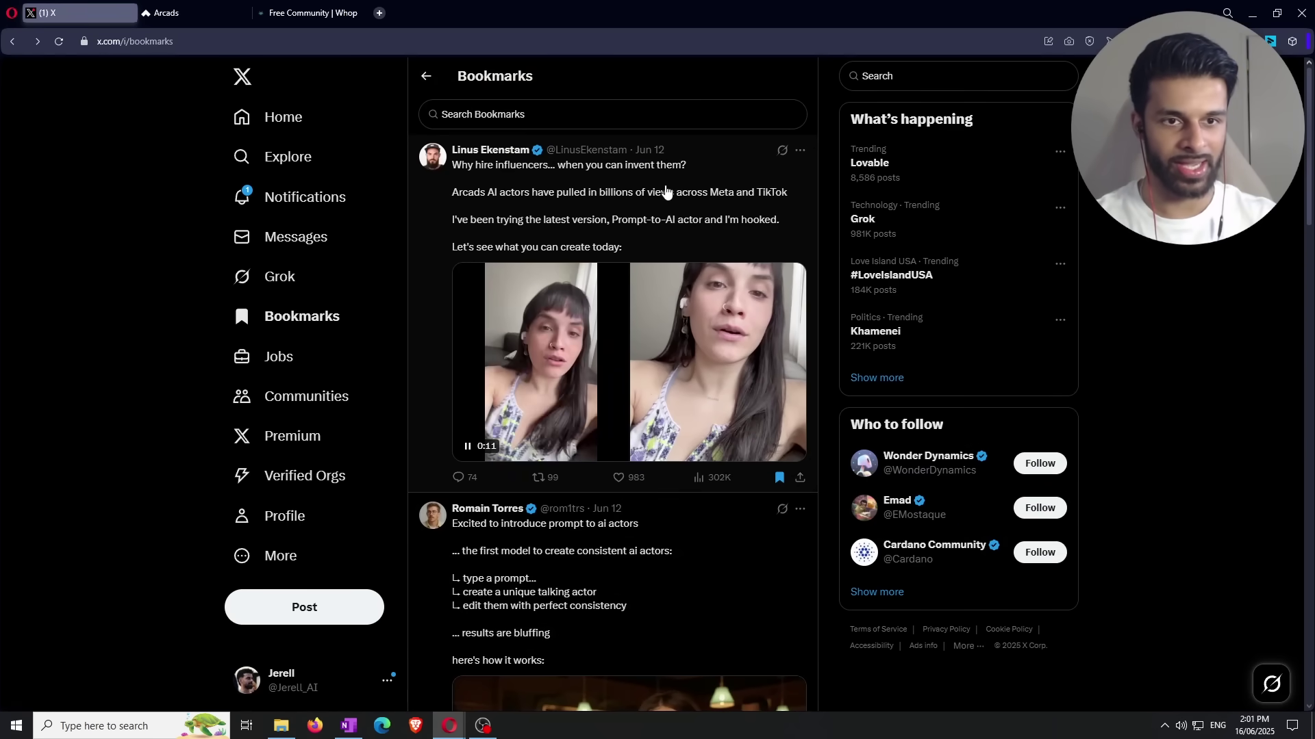
{"action": "left_click", "coordinate": [666, 204]}
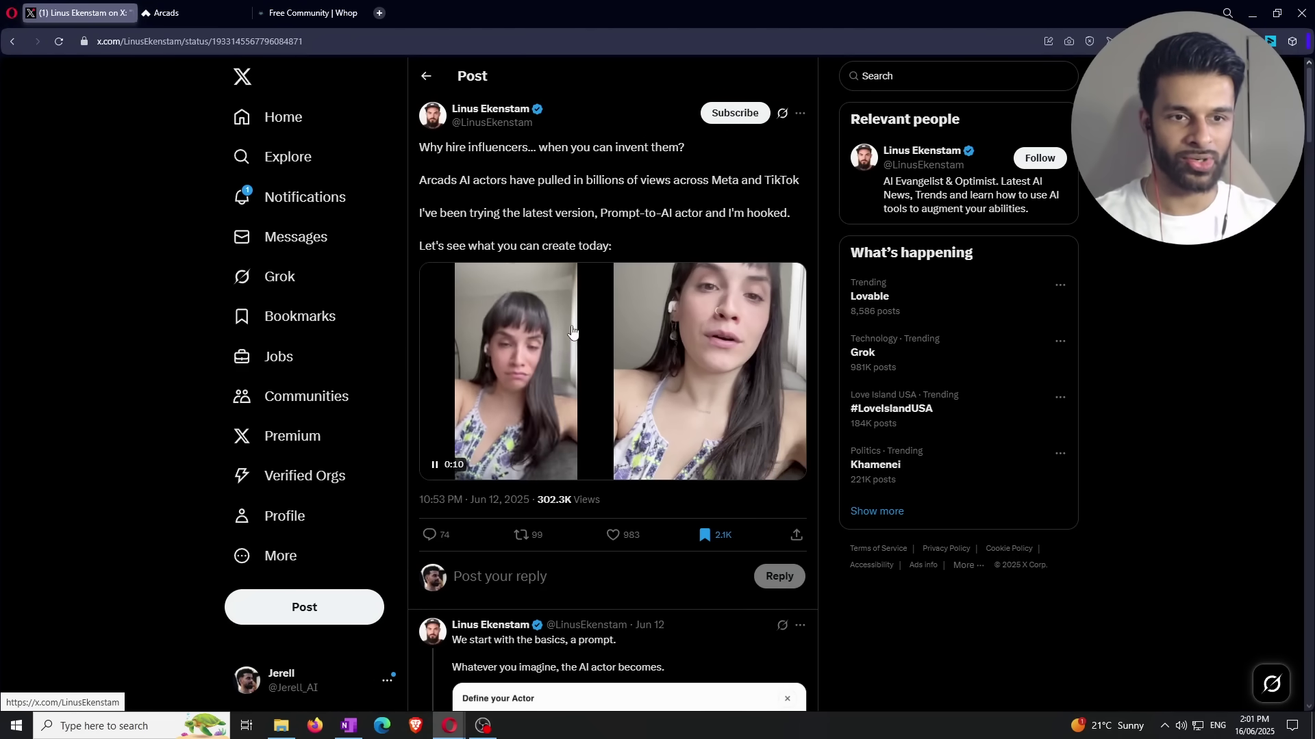
{"action": "left_click", "coordinate": [532, 319]}
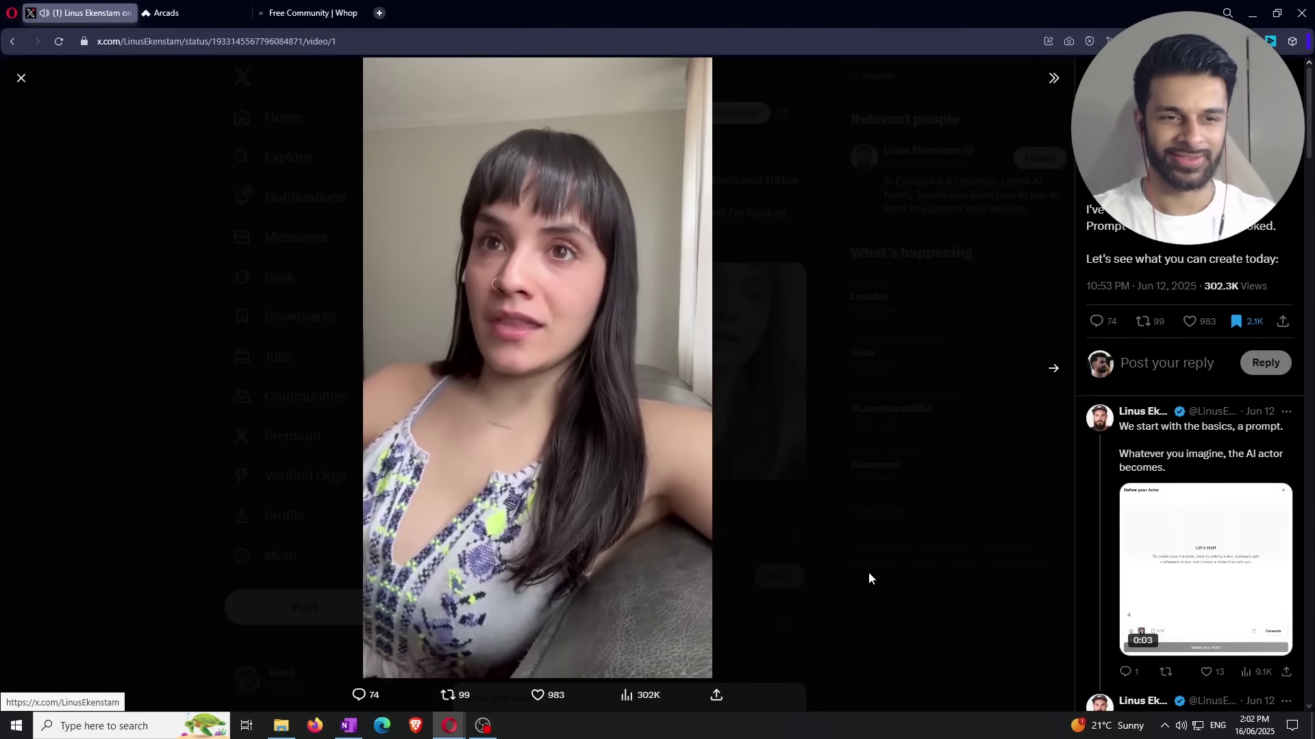
{"action": "left_click", "coordinate": [869, 521]}
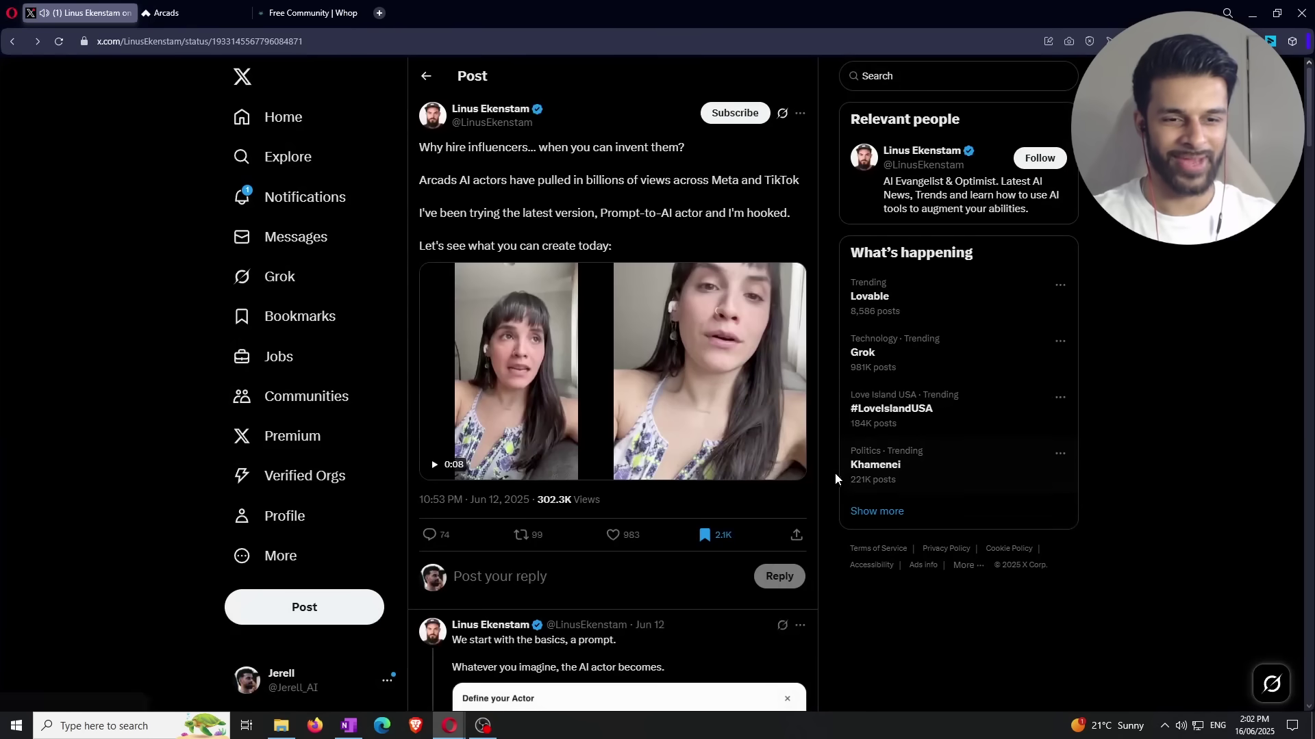
- Review the replies demonstrating how a prompt creates the actor and puts them in any scene or outfit
{"action": "scroll", "coordinate": [639, 437], "scroll_direction": "down", "scroll_amount": 3}
{"action": "scroll", "coordinate": [606, 406], "scroll_direction": "down", "scroll_amount": 1}
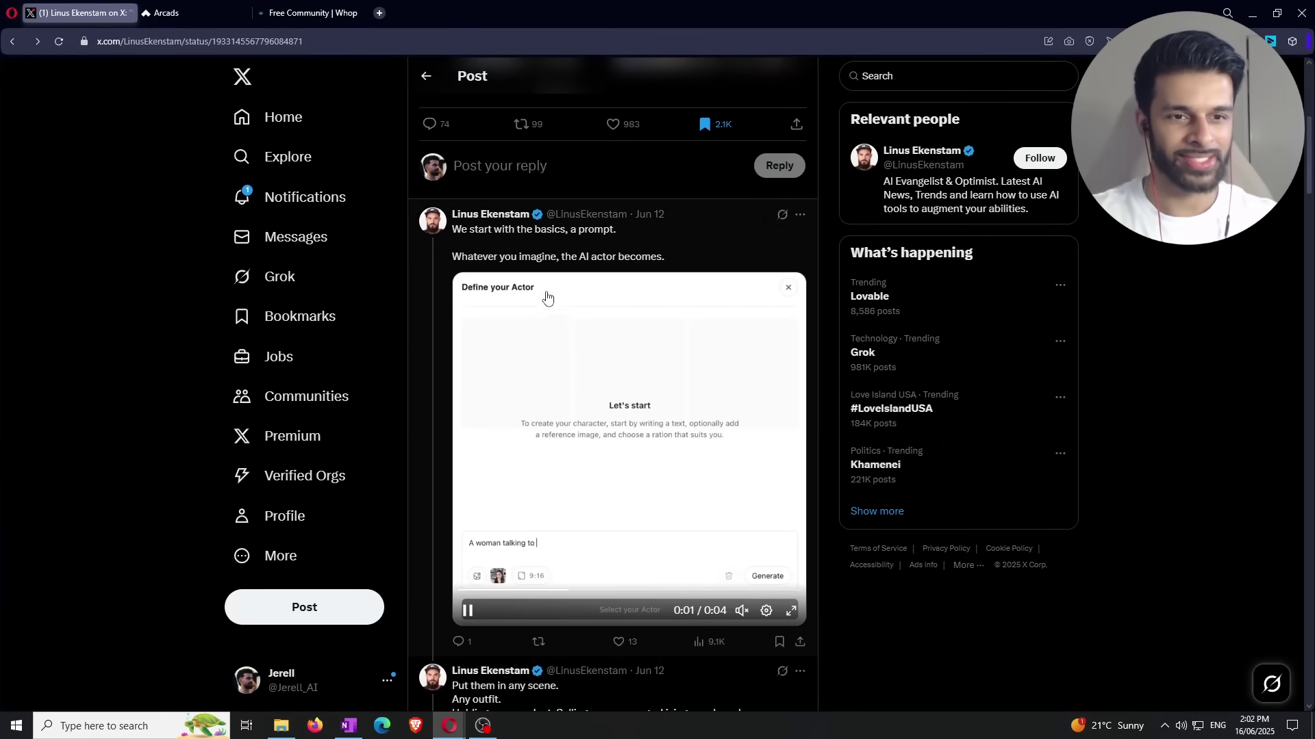
{"action": "scroll", "coordinate": [641, 343], "scroll_direction": "down", "scroll_amount": 1}
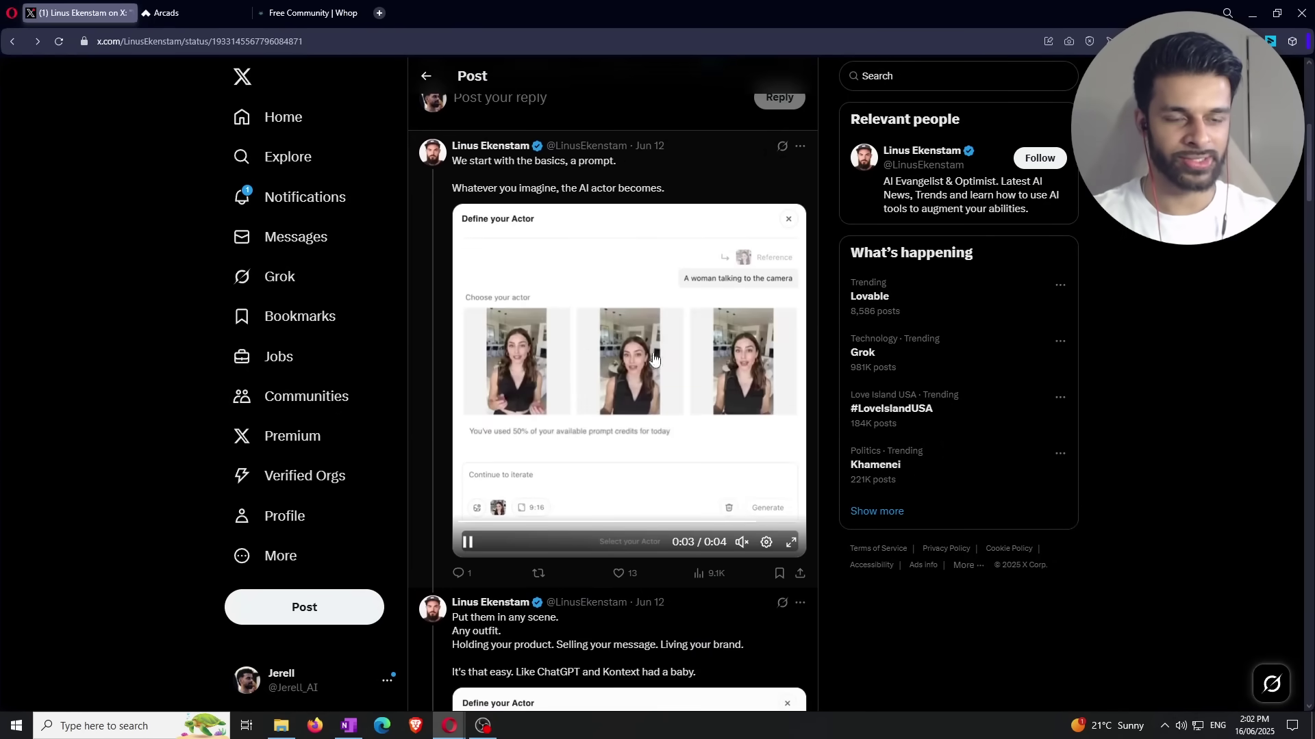
{"action": "scroll", "coordinate": [635, 427], "scroll_direction": "down", "scroll_amount": 1}
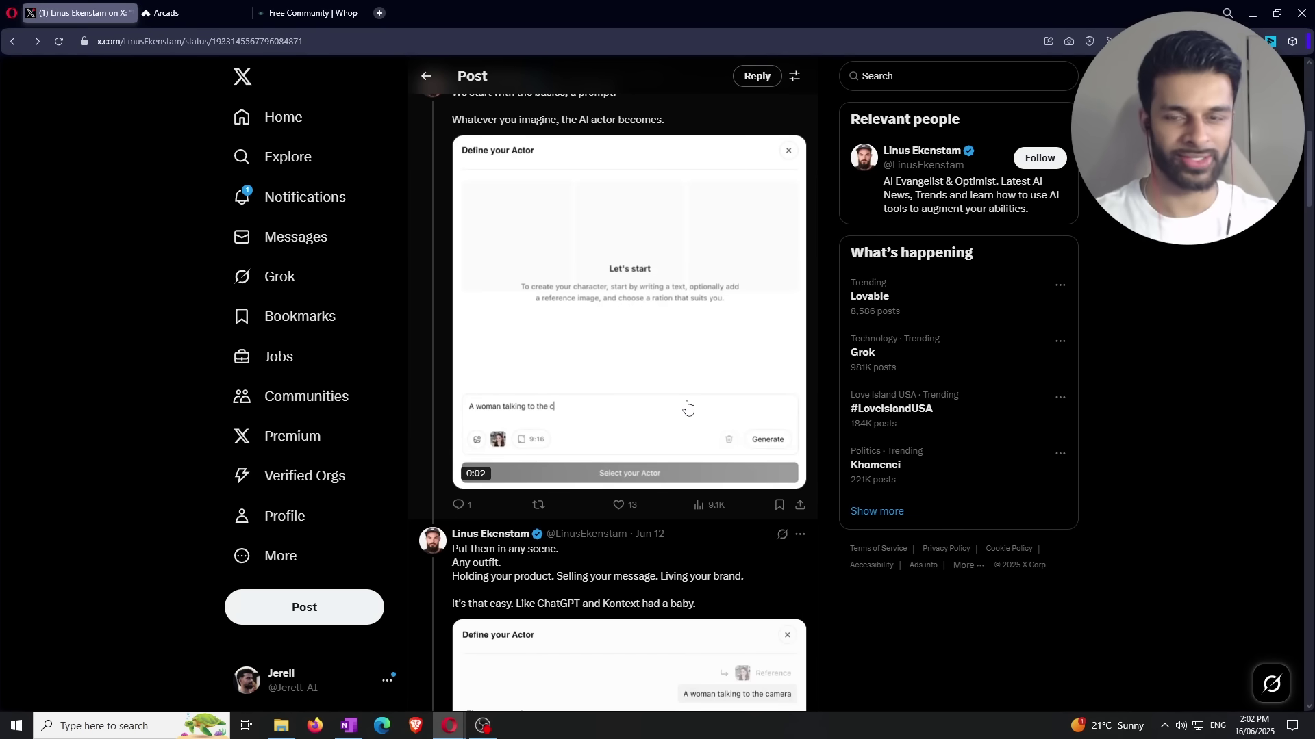
{"action": "scroll", "coordinate": [688, 409], "scroll_direction": "down", "scroll_amount": 6}
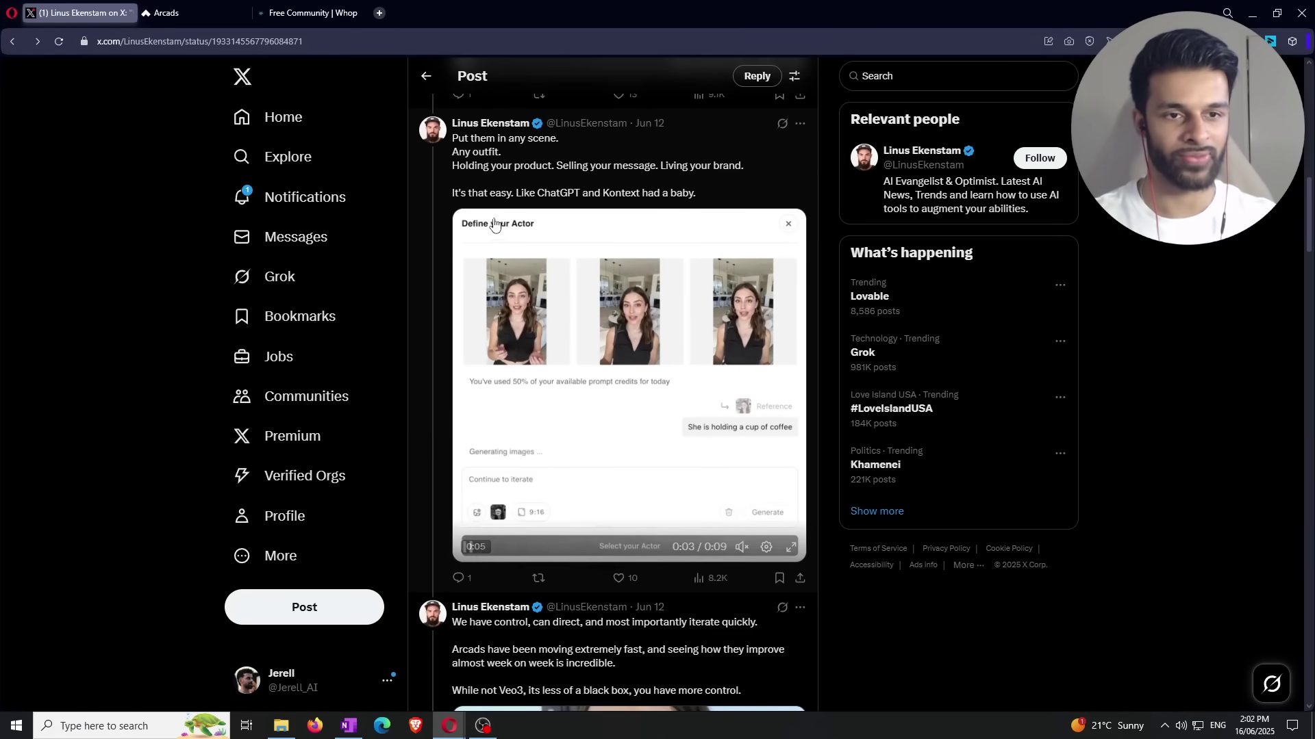
- Play the tractor actor video with sound in the "We have control, can direct" reply
{"action": "scroll", "coordinate": [334, 212], "scroll_direction": "down", "scroll_amount": 2}
{"action": "scroll", "coordinate": [334, 212], "scroll_direction": "down", "scroll_amount": 5}
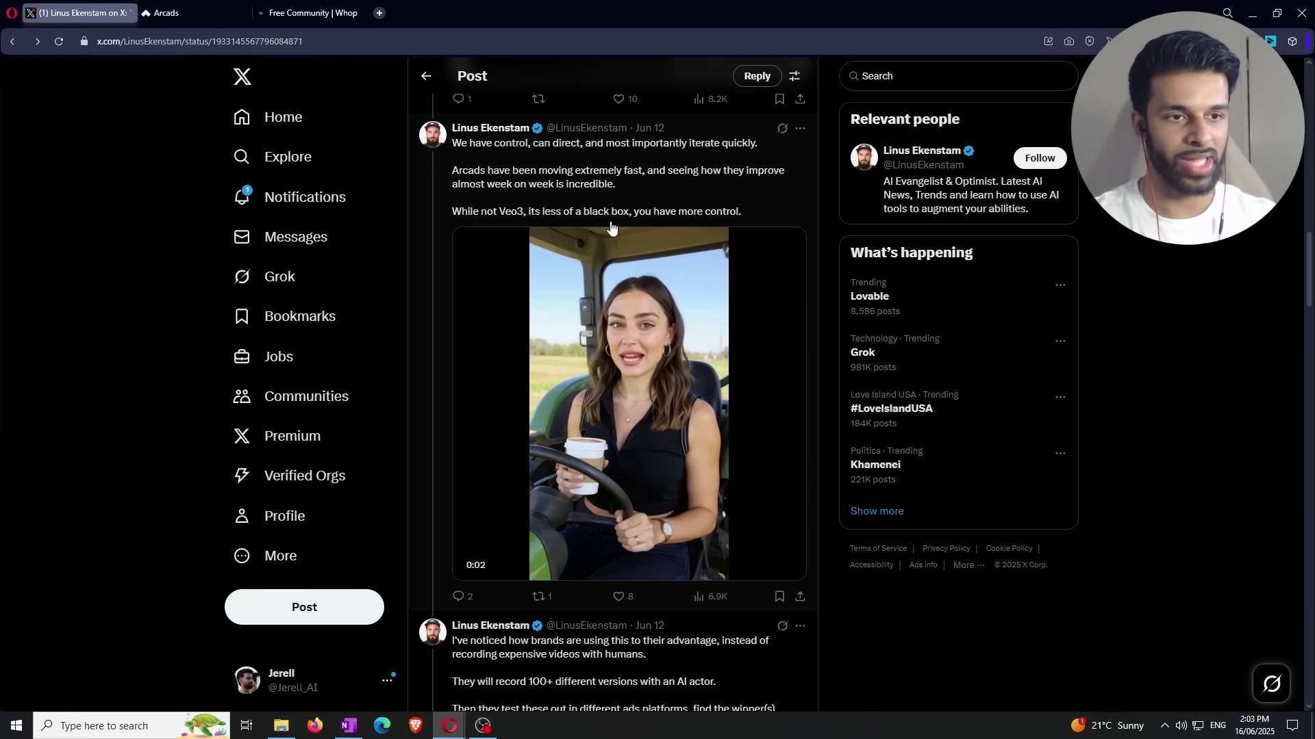
{"action": "left_click", "coordinate": [742, 565]}
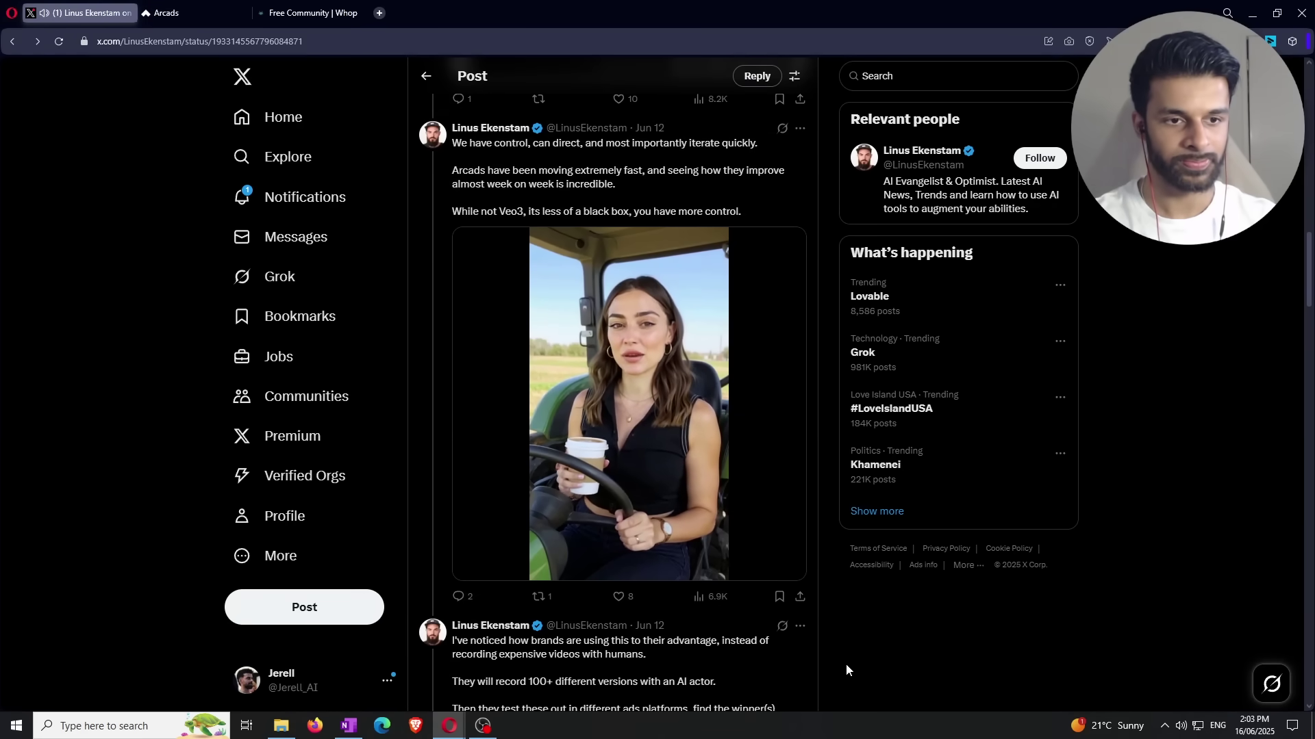
- Watch the third video in the reply about endless variations with AI actors, and read the thread's closing remarks
{"action": "scroll", "coordinate": [675, 455], "scroll_direction": "down", "scroll_amount": 8}
{"action": "scroll", "coordinate": [560, 329], "scroll_direction": "up", "scroll_amount": 3}
{"action": "scroll", "coordinate": [582, 294], "scroll_direction": "down", "scroll_amount": 6}
{"action": "scroll", "coordinate": [608, 381], "scroll_direction": "down", "scroll_amount": 5}
{"action": "scroll", "coordinate": [620, 346], "scroll_direction": "down", "scroll_amount": 4}
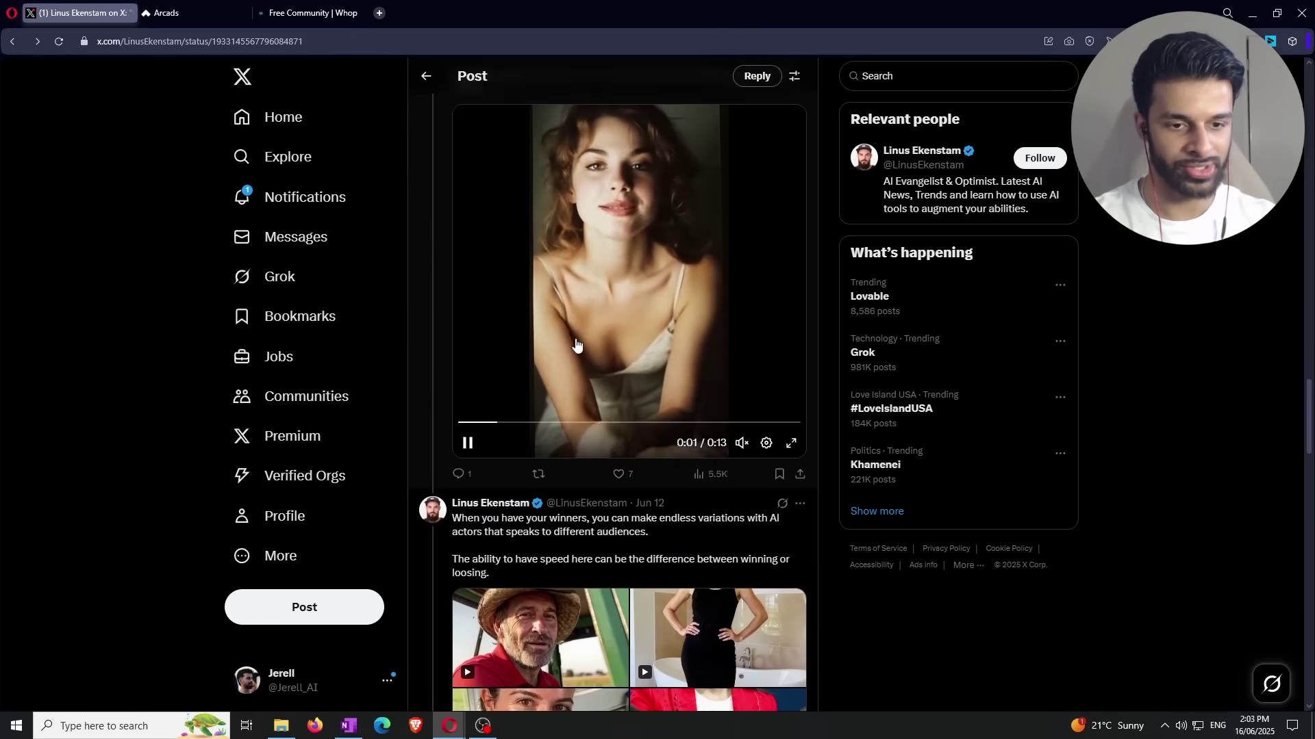
{"action": "scroll", "coordinate": [656, 313], "scroll_direction": "down", "scroll_amount": 4}
{"action": "scroll", "coordinate": [656, 313], "scroll_direction": "down", "scroll_amount": 2}
{"action": "left_click", "coordinate": [592, 316]}
{"action": "left_click", "coordinate": [593, 316]}
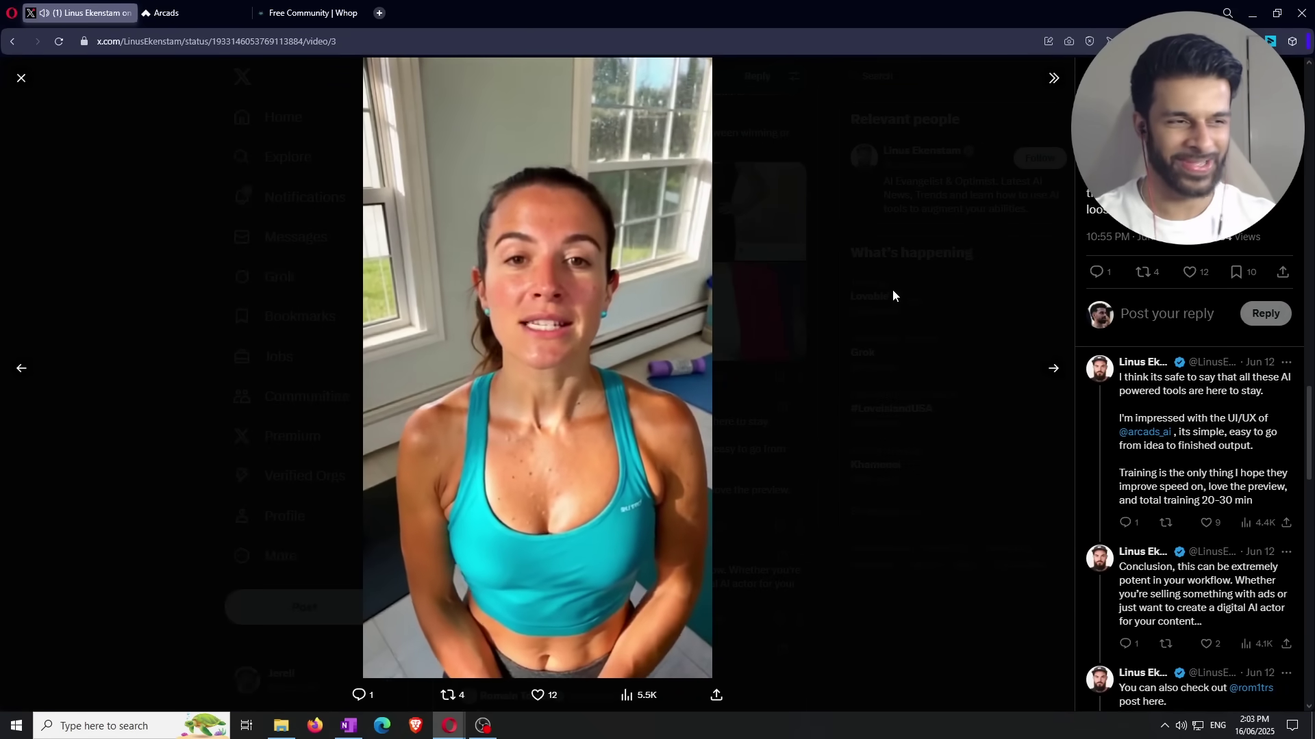
{"action": "left_click", "coordinate": [908, 274]}
{"action": "scroll", "coordinate": [745, 310], "scroll_direction": "down", "scroll_amount": 2}
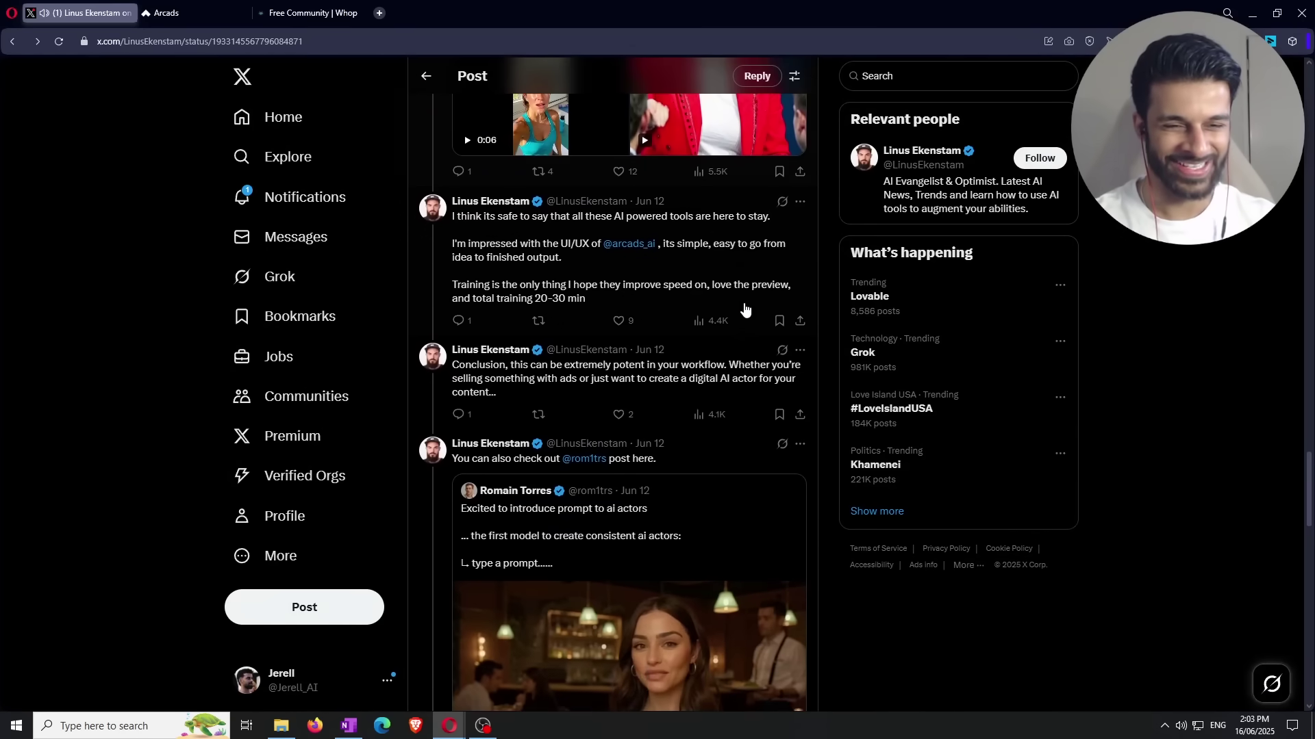
{"action": "scroll", "coordinate": [636, 337], "scroll_direction": "up", "scroll_amount": 1}
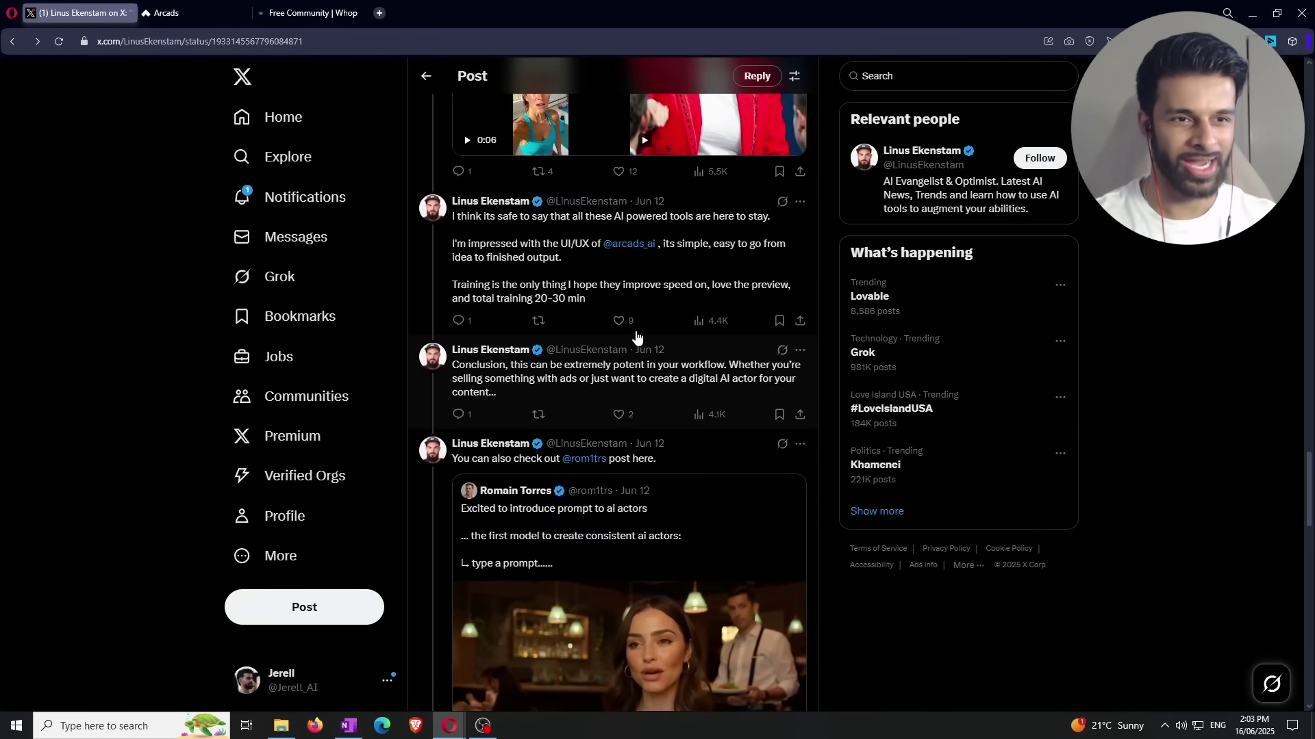
- Return to the bookmarks and reopen the "Excited to introduce prompt to ai actors" launch post
{"action": "left_click", "coordinate": [426, 76]}
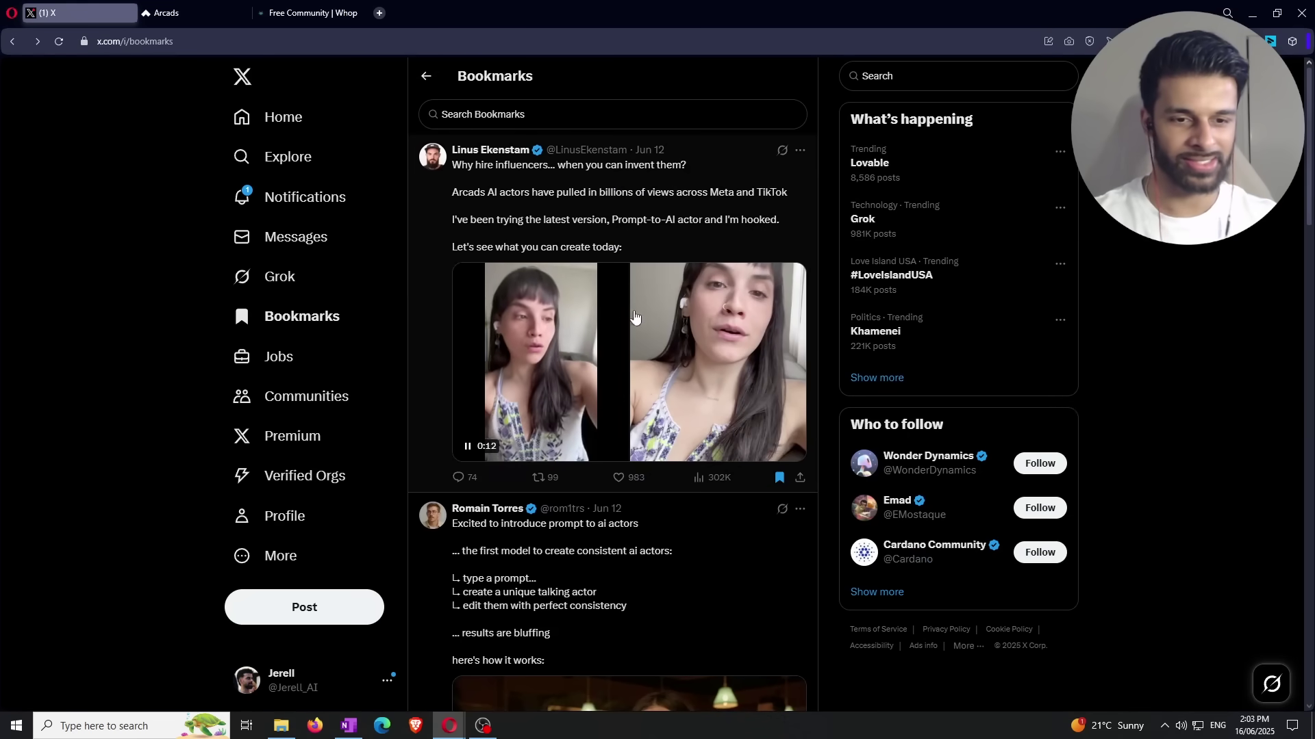
{"action": "scroll", "coordinate": [678, 383], "scroll_direction": "down", "scroll_amount": 3}
{"action": "left_click", "coordinate": [678, 387]}
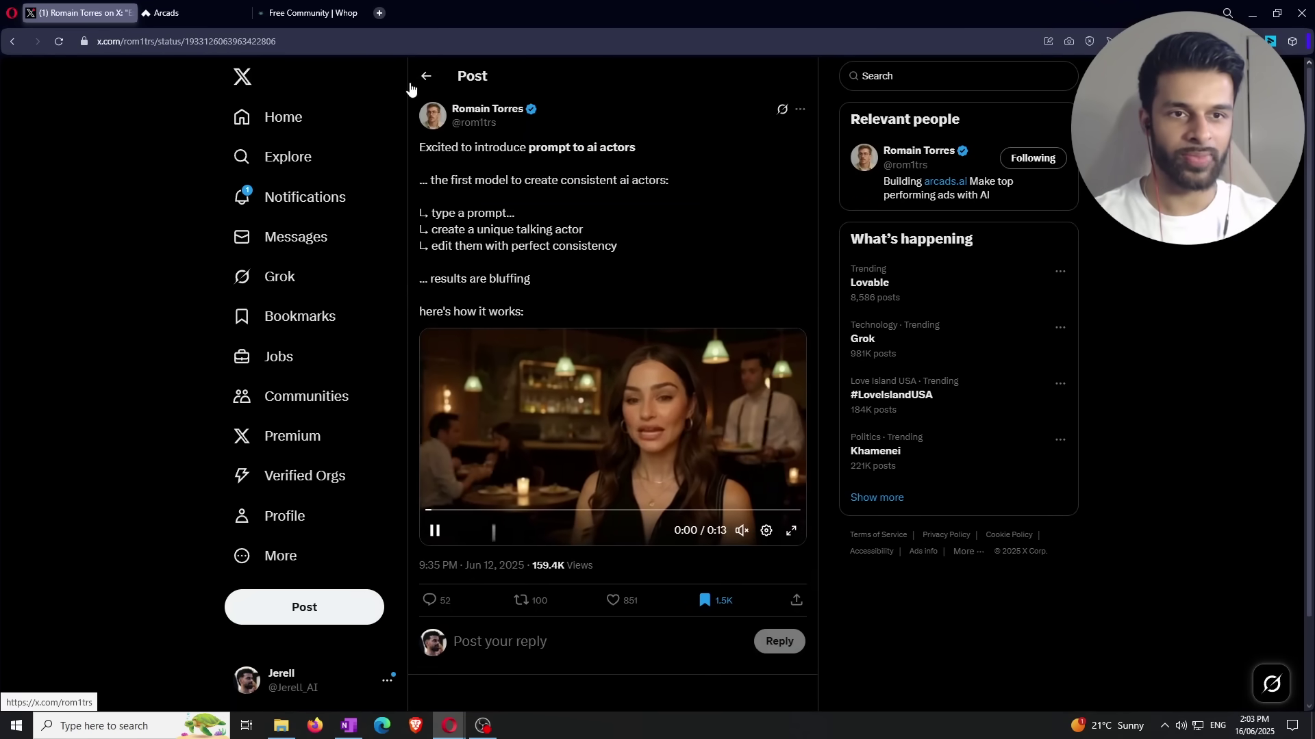
- Read through the community replies to the launch thread for reactions to the AI actors' realism and consistency
{"action": "scroll", "coordinate": [632, 198], "scroll_direction": "down", "scroll_amount": 5}
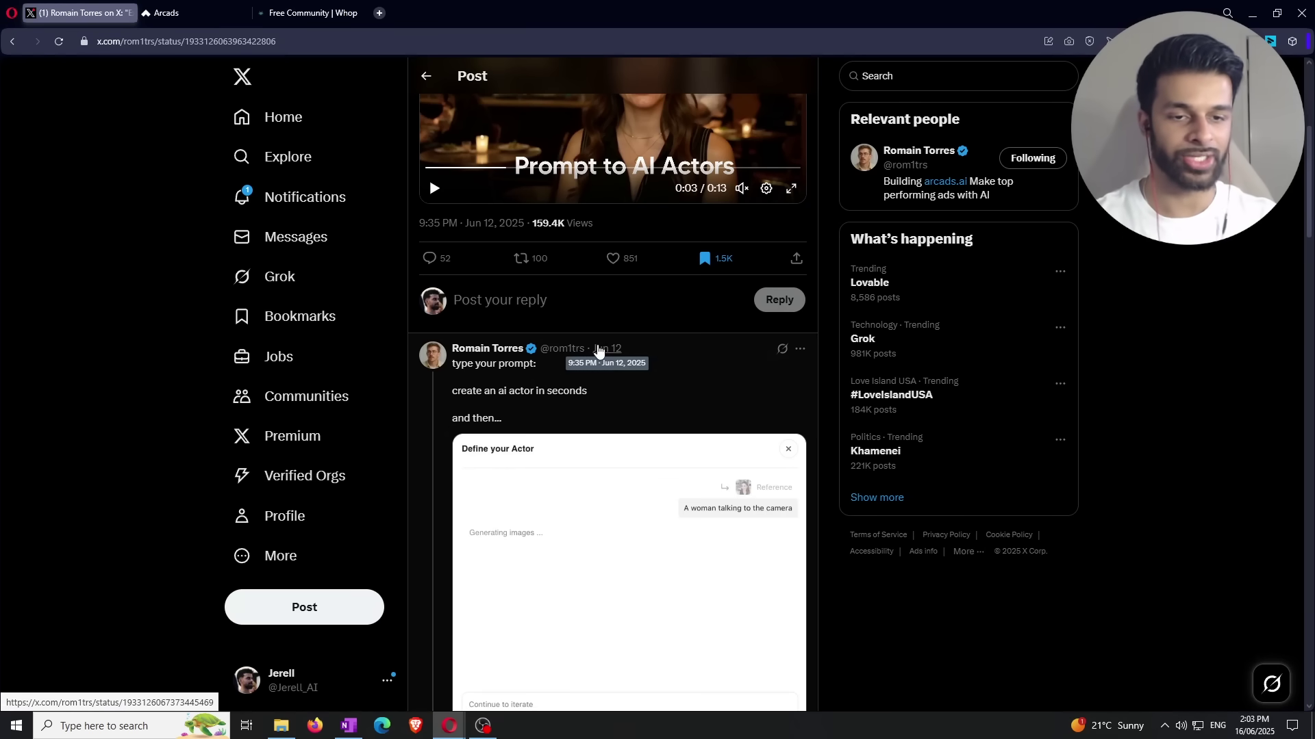
{"action": "scroll", "coordinate": [598, 352], "scroll_direction": "down", "scroll_amount": 6}
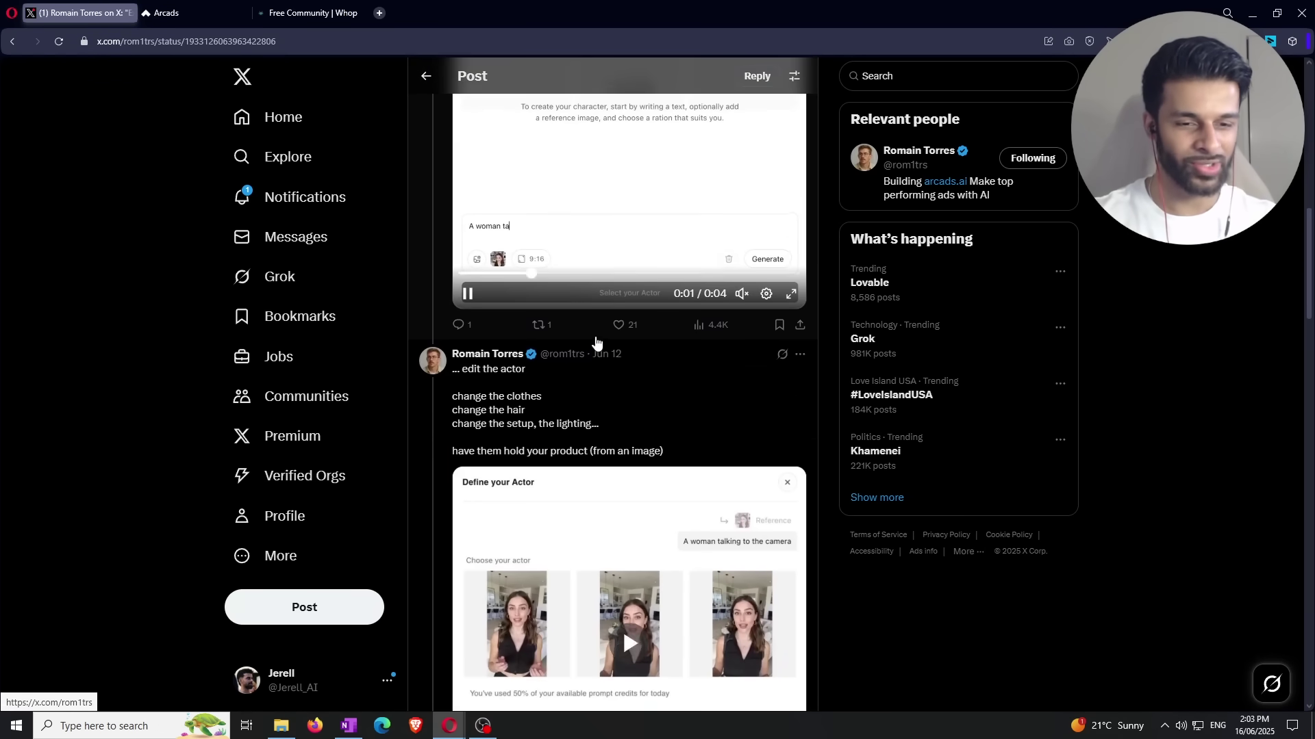
{"action": "scroll", "coordinate": [592, 342], "scroll_direction": "down", "scroll_amount": 14}
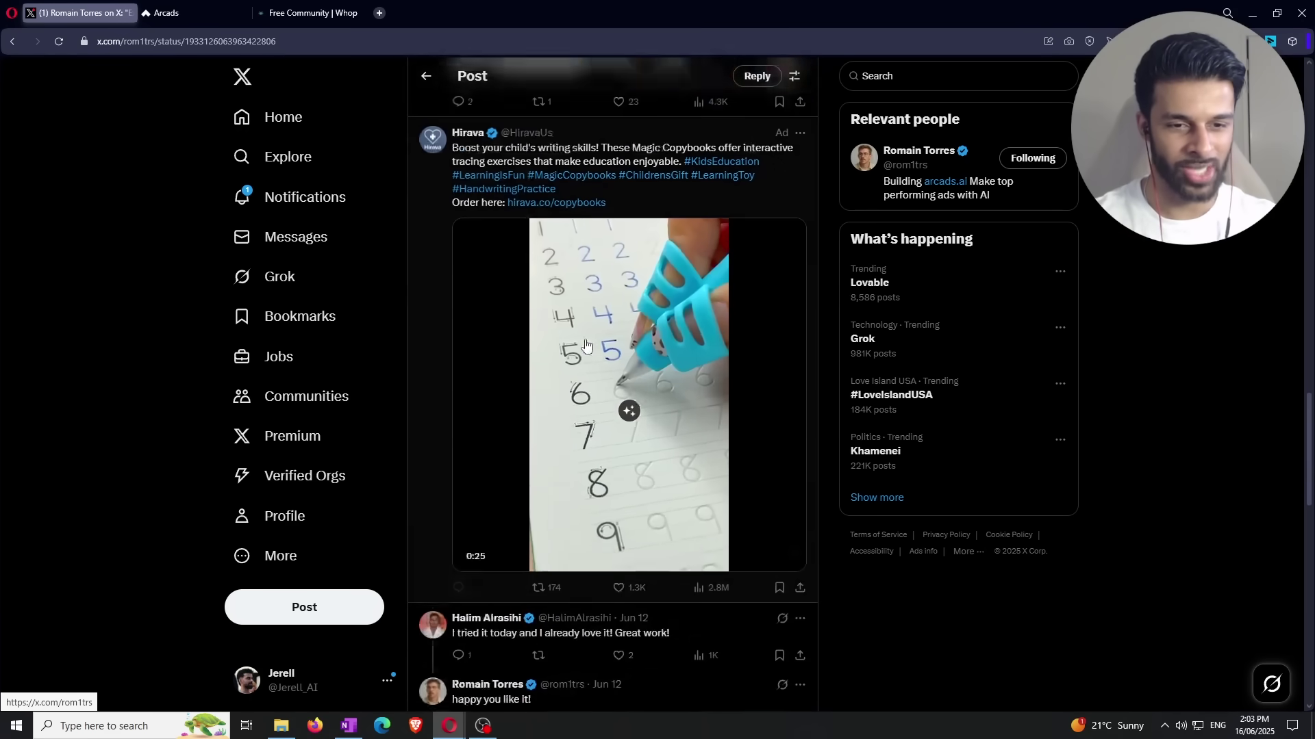
{"action": "scroll", "coordinate": [433, 251], "scroll_direction": "down", "scroll_amount": 2}
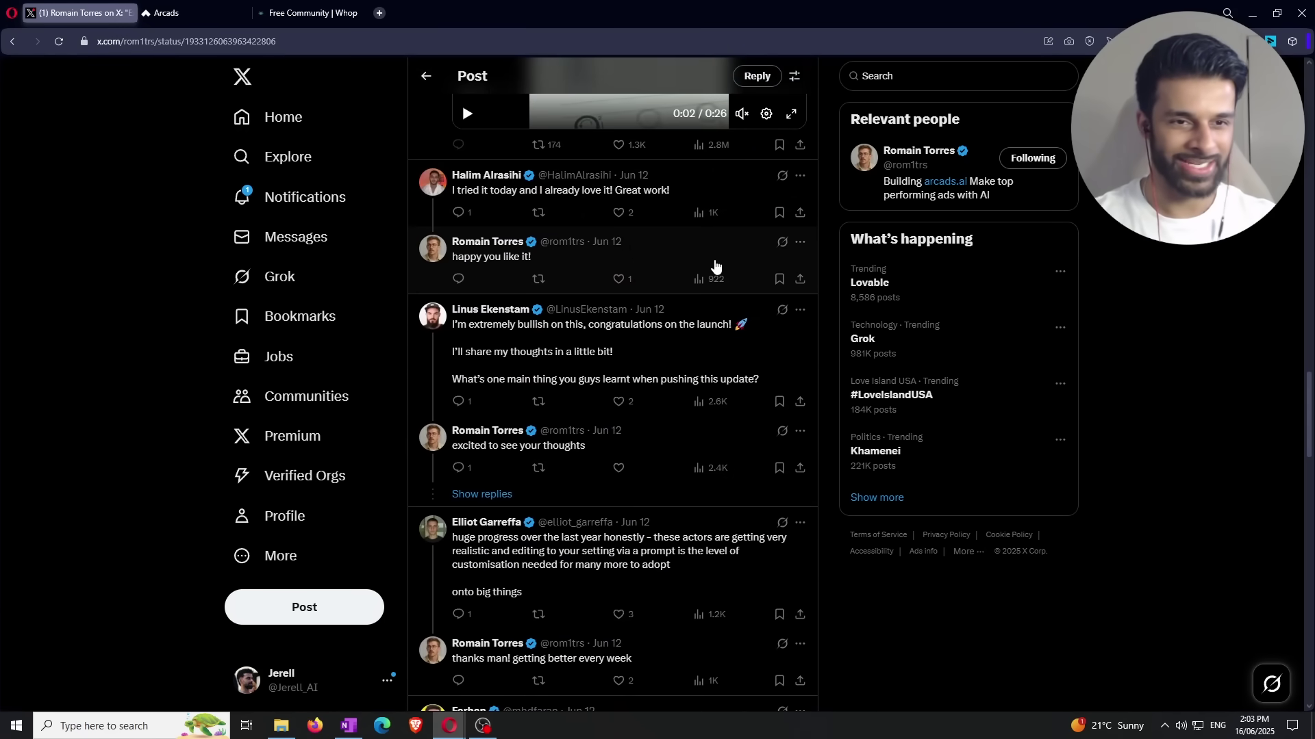
{"action": "scroll", "coordinate": [617, 329], "scroll_direction": "down", "scroll_amount": 4}
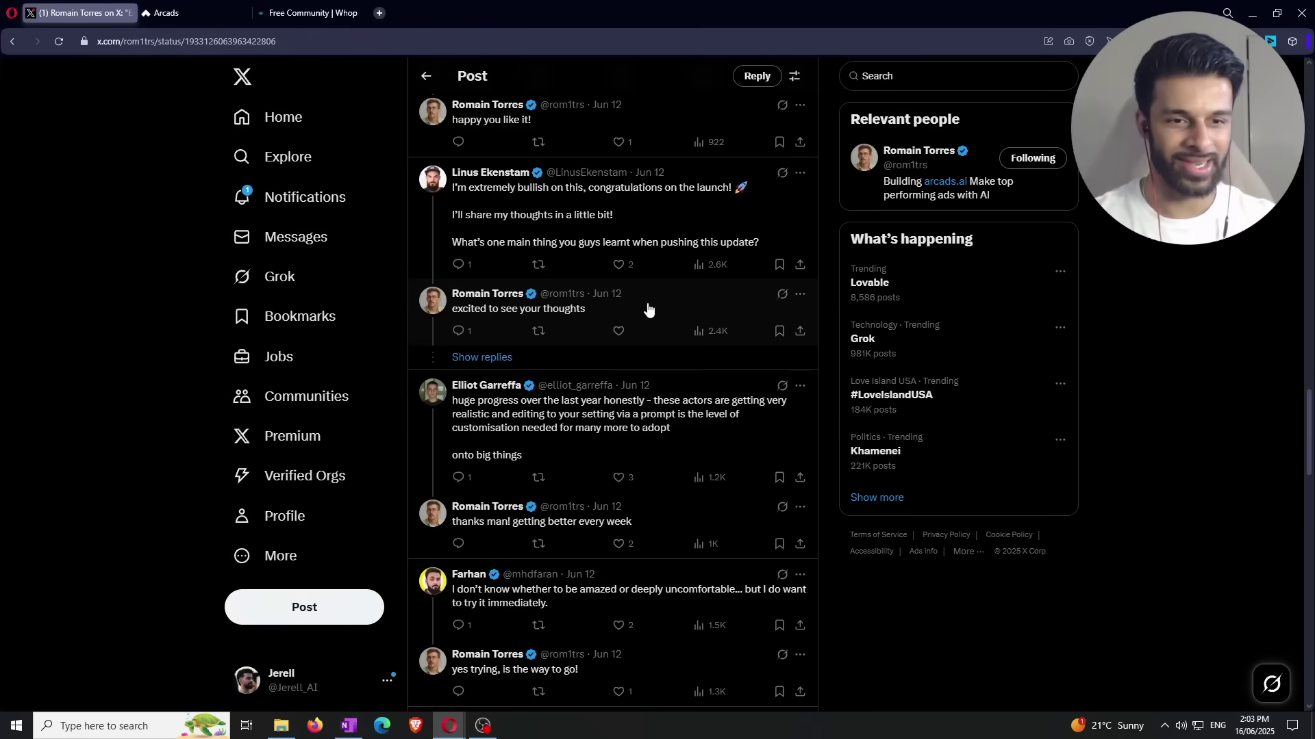
{"action": "scroll", "coordinate": [641, 338], "scroll_direction": "down", "scroll_amount": 1}
{"action": "scroll", "coordinate": [642, 336], "scroll_direction": "down", "scroll_amount": 5}
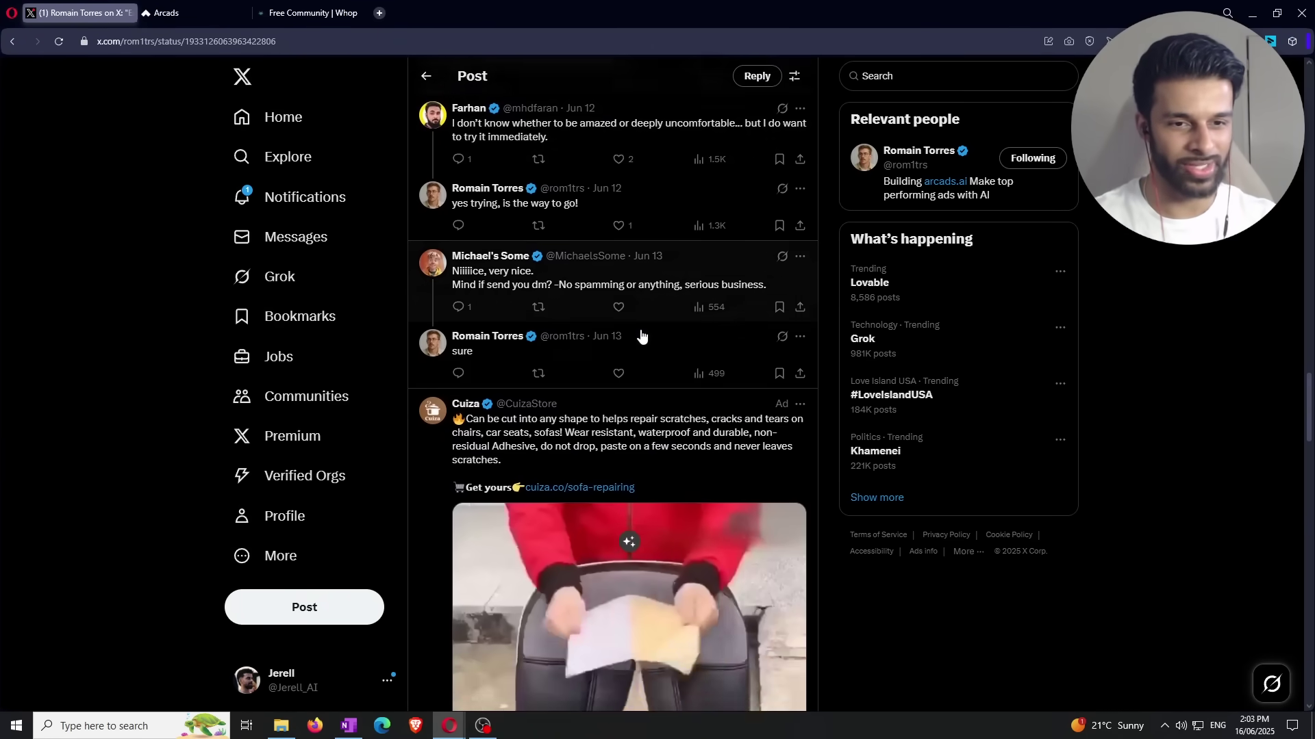
{"action": "scroll", "coordinate": [642, 334], "scroll_direction": "down", "scroll_amount": 7}
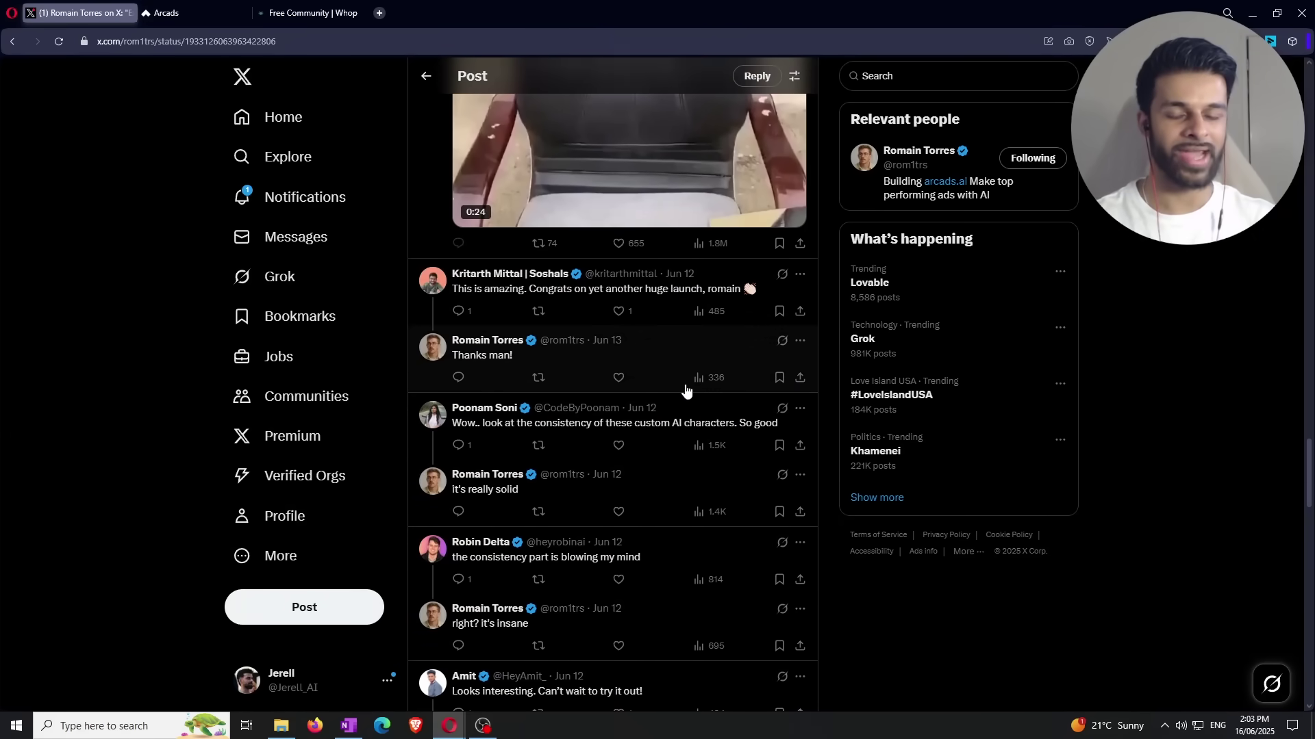
{"action": "scroll", "coordinate": [687, 392], "scroll_direction": "down", "scroll_amount": 1}
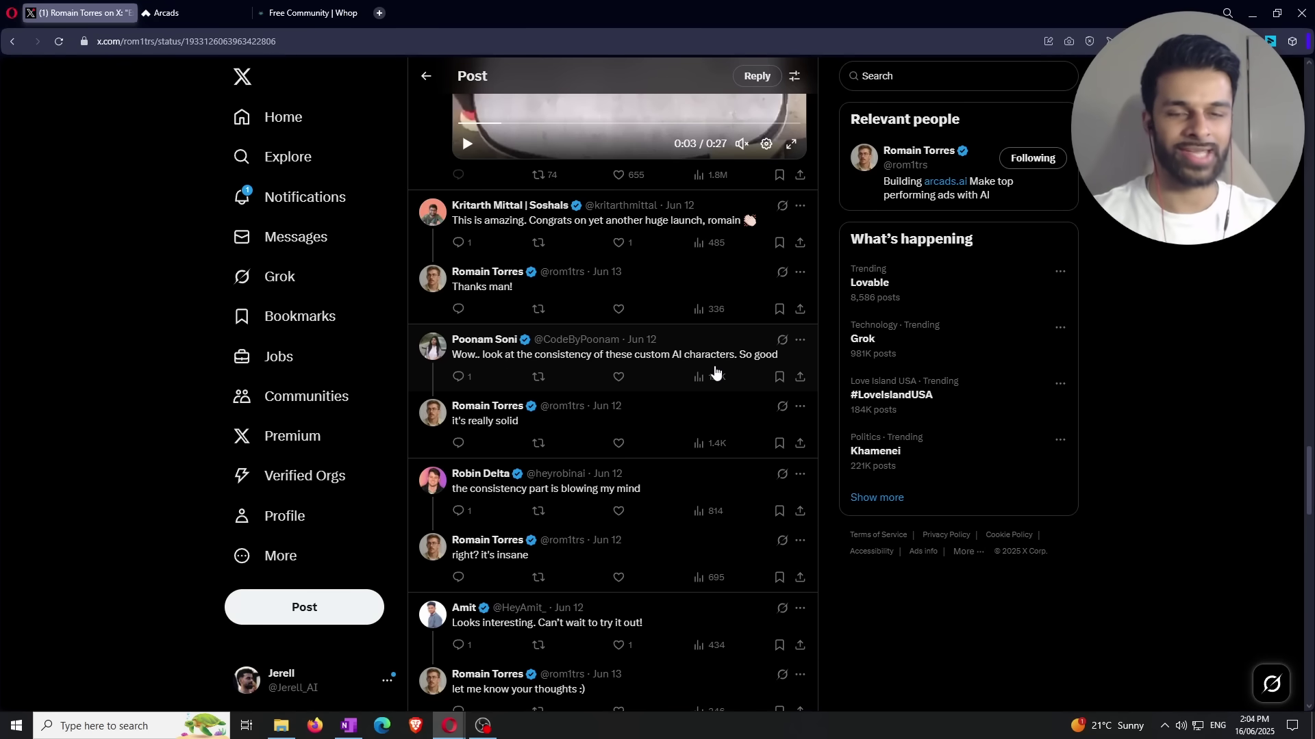
{"action": "scroll", "coordinate": [714, 372], "scroll_direction": "down", "scroll_amount": 5}
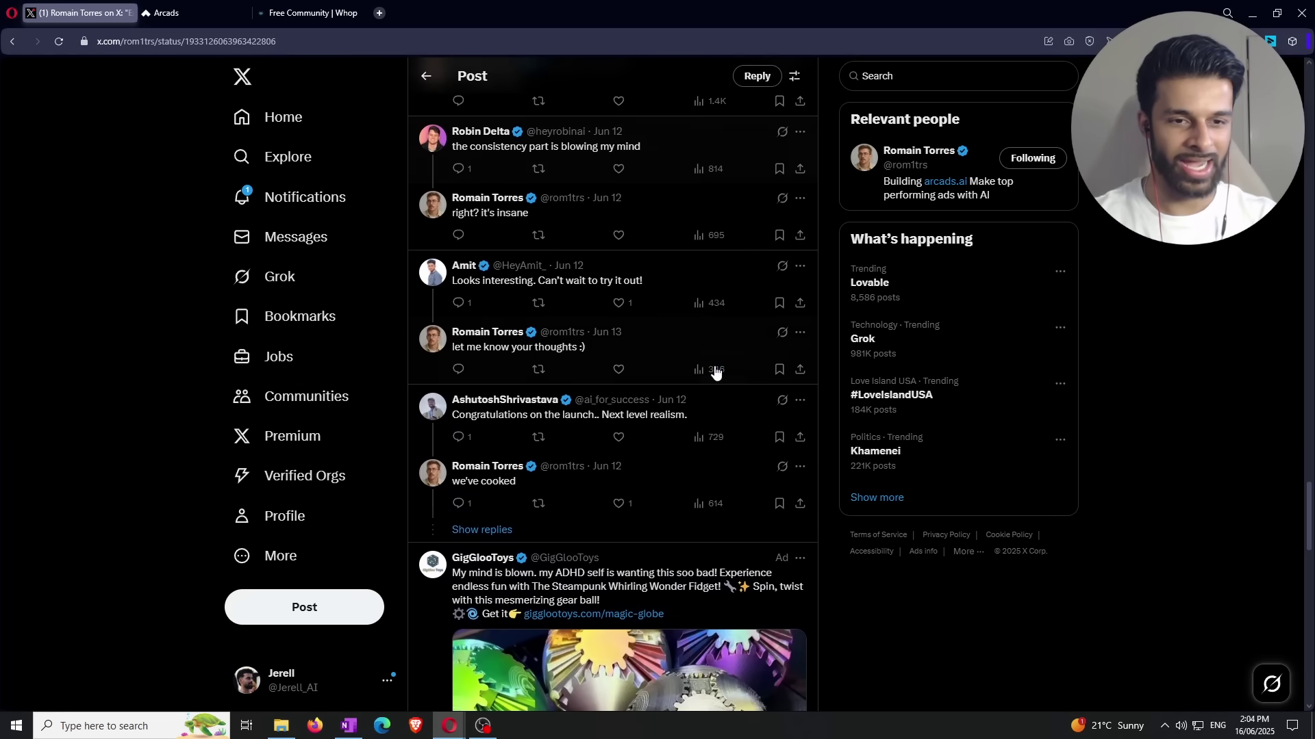
{"action": "scroll", "coordinate": [714, 372], "scroll_direction": "down", "scroll_amount": 3}
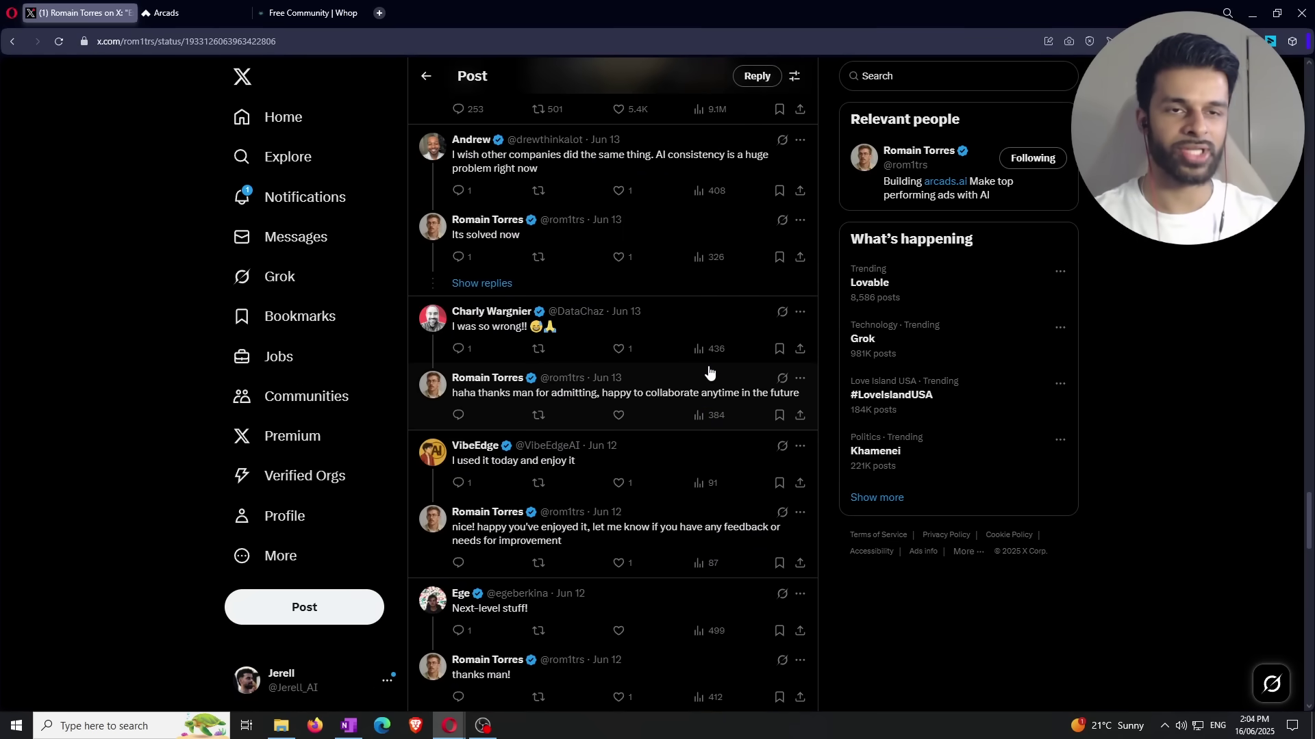
{"action": "scroll", "coordinate": [710, 373], "scroll_direction": "down", "scroll_amount": 6}
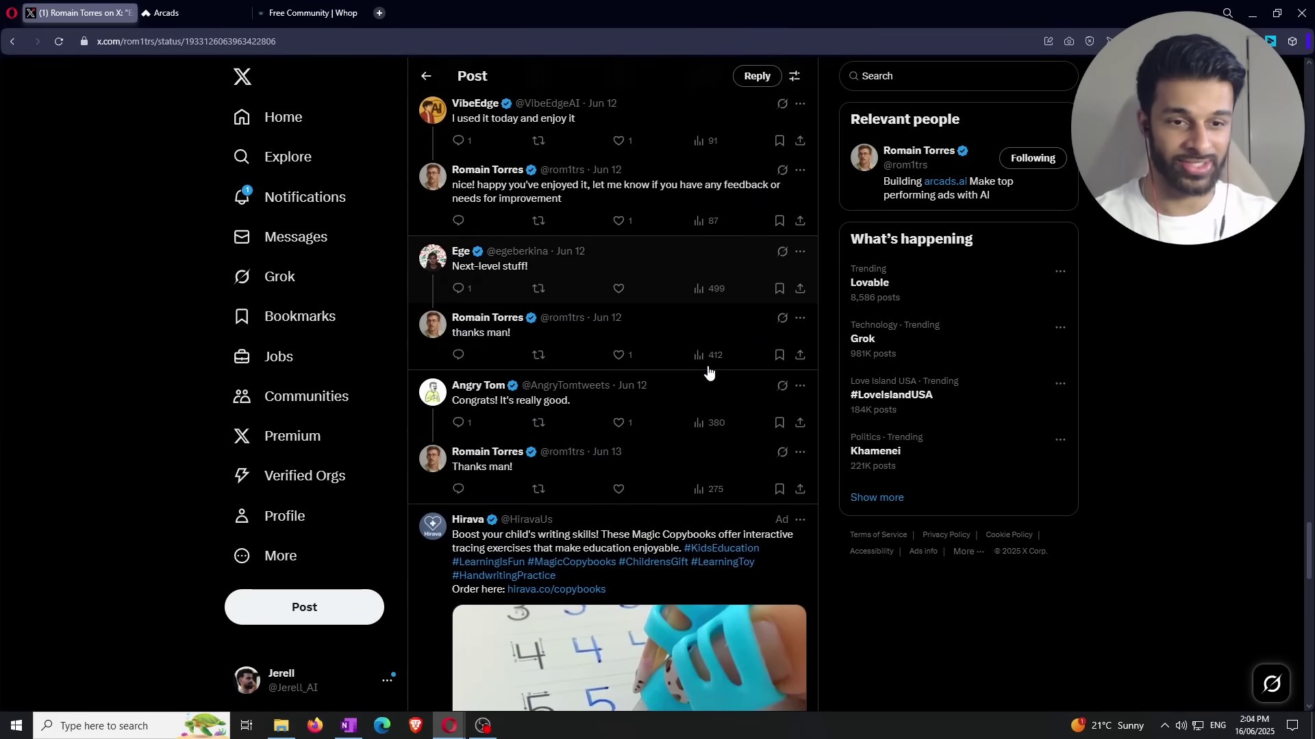
{"action": "scroll", "coordinate": [709, 374], "scroll_direction": "down", "scroll_amount": 15}
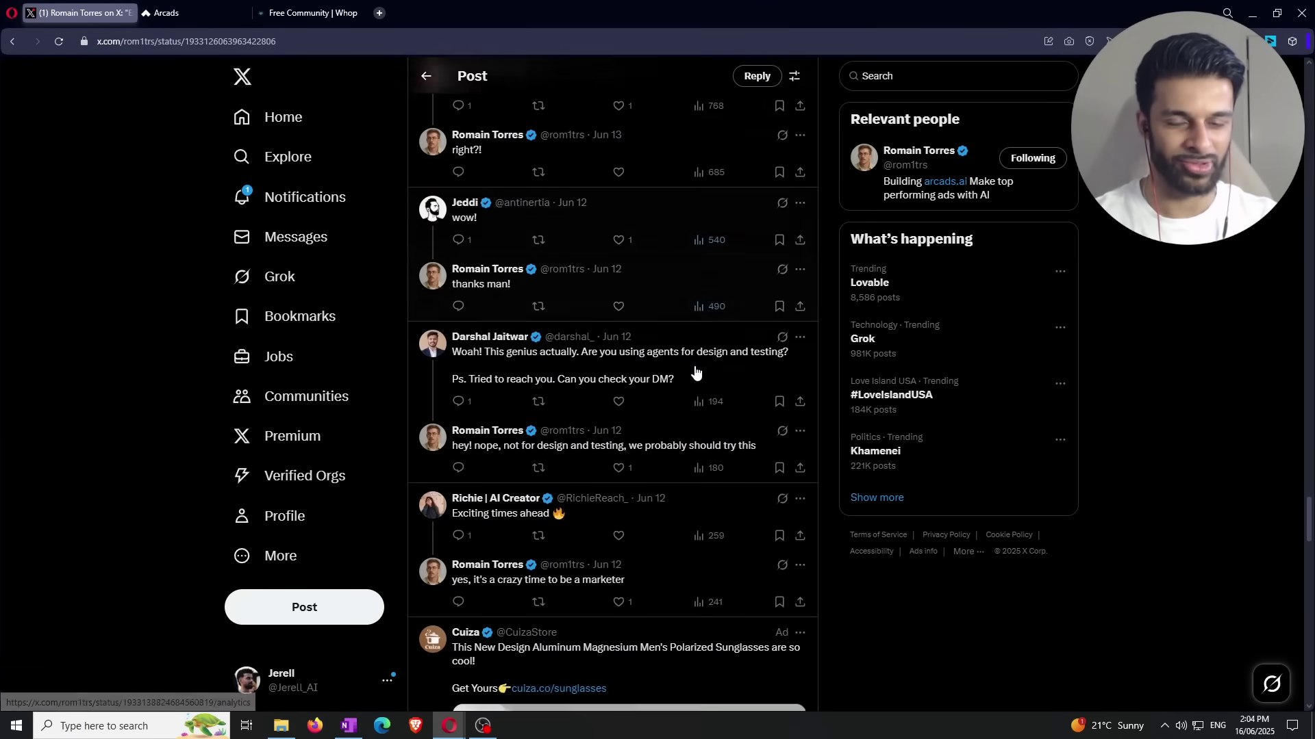